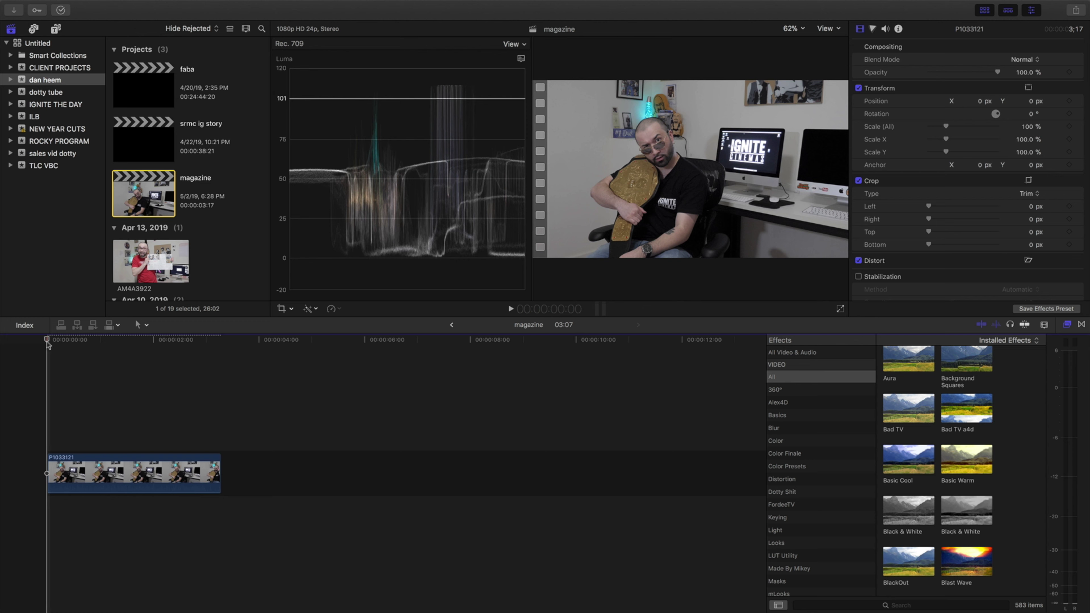
Preview clip P1033121, select it, and hide the library browser with Cmd-Shift-1
mouse_move(48, 345)
left_mouse_down()
mouse_move(208, 345)
mouse_move(47, 346)
mouse_move(206, 357)
mouse_move(16, 365)
left_mouse_up()
left_click(71, 474)
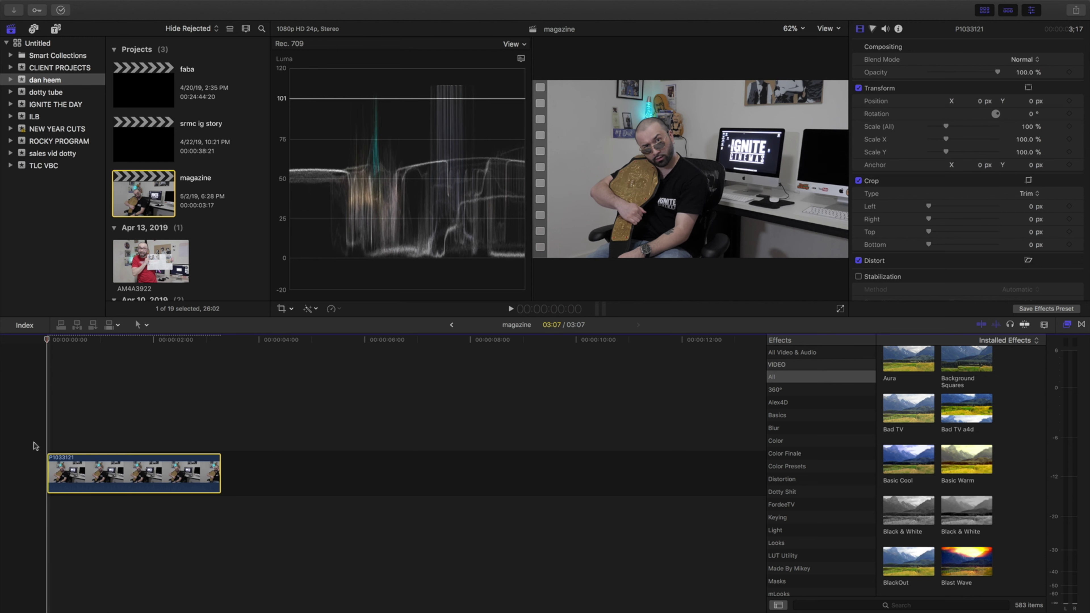
key("ctrl+super+1")
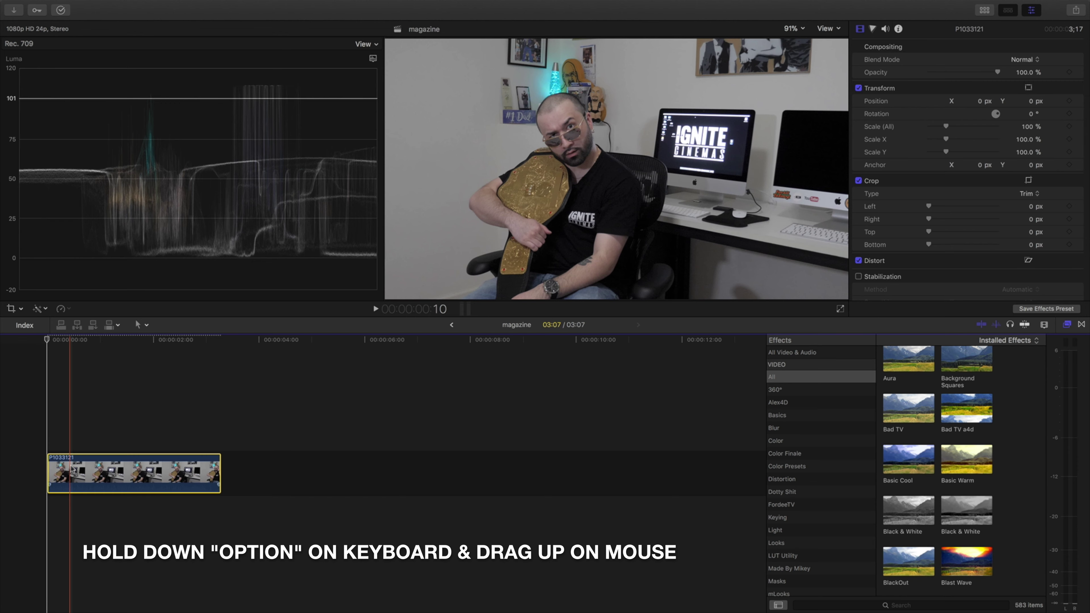
Stack a duplicate of the clip above the original, select the top copy, and return to its start
left_click_drag(72, 469, 63, 423)
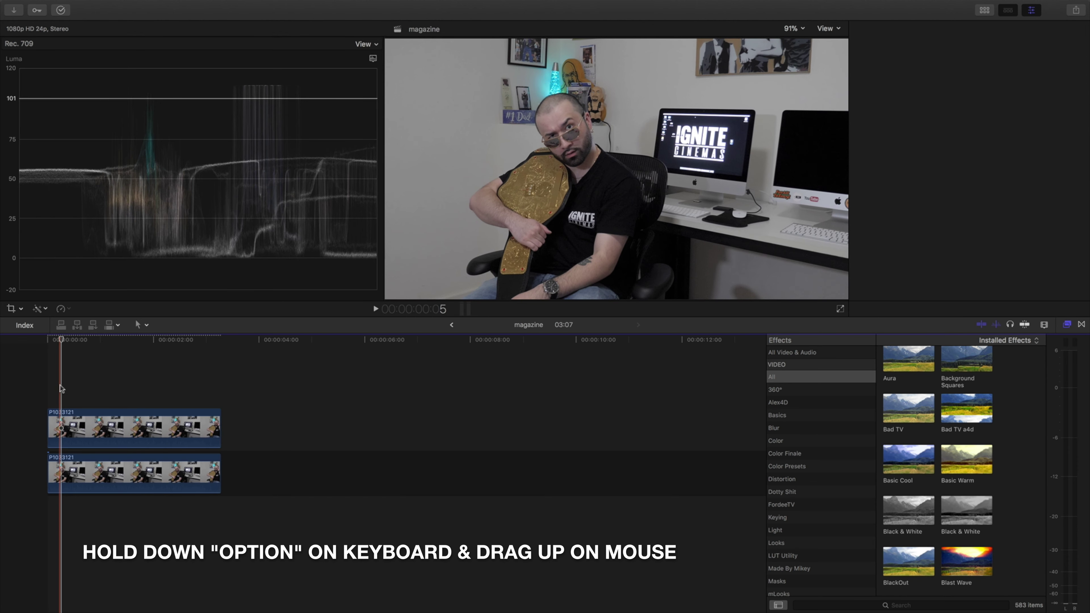
left_click(69, 425)
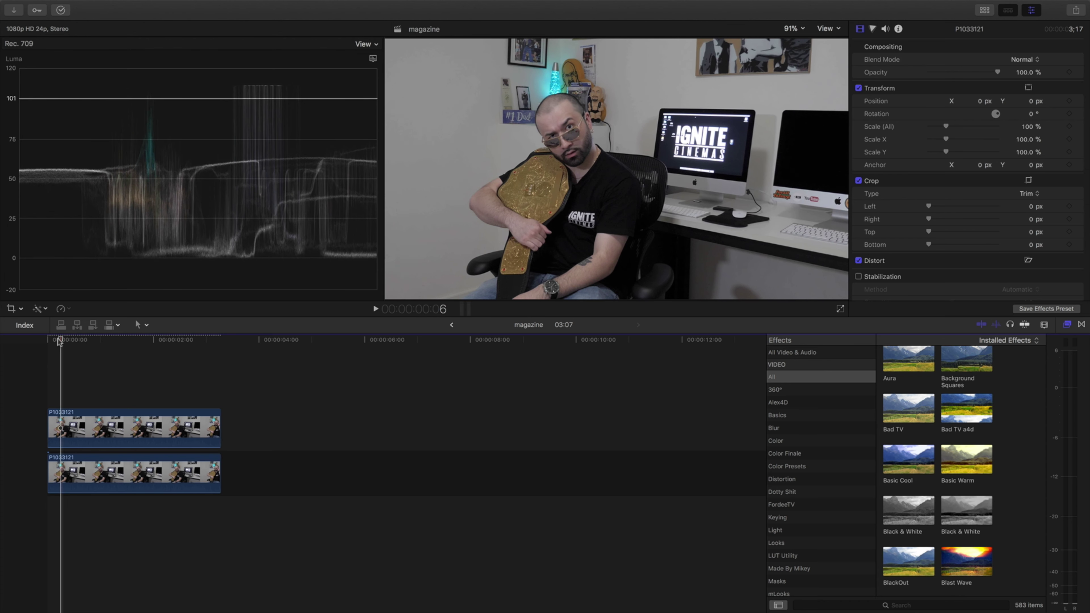
left_click(49, 341)
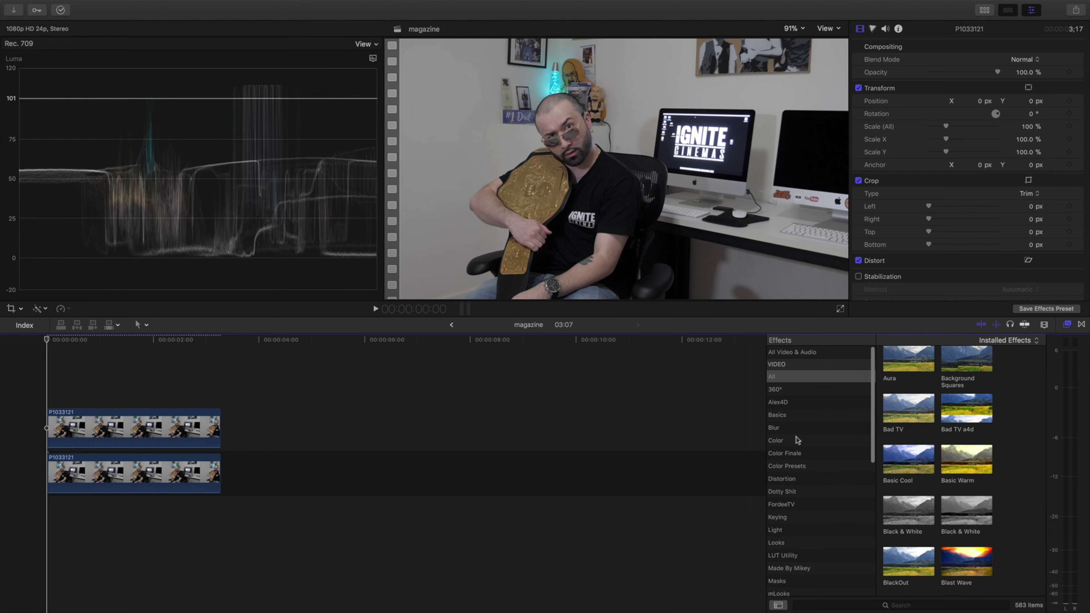
Drag Draw Mask from the Masks effects category onto the upper clip copy
scroll(777, 494, "down", 4)
left_click(775, 534)
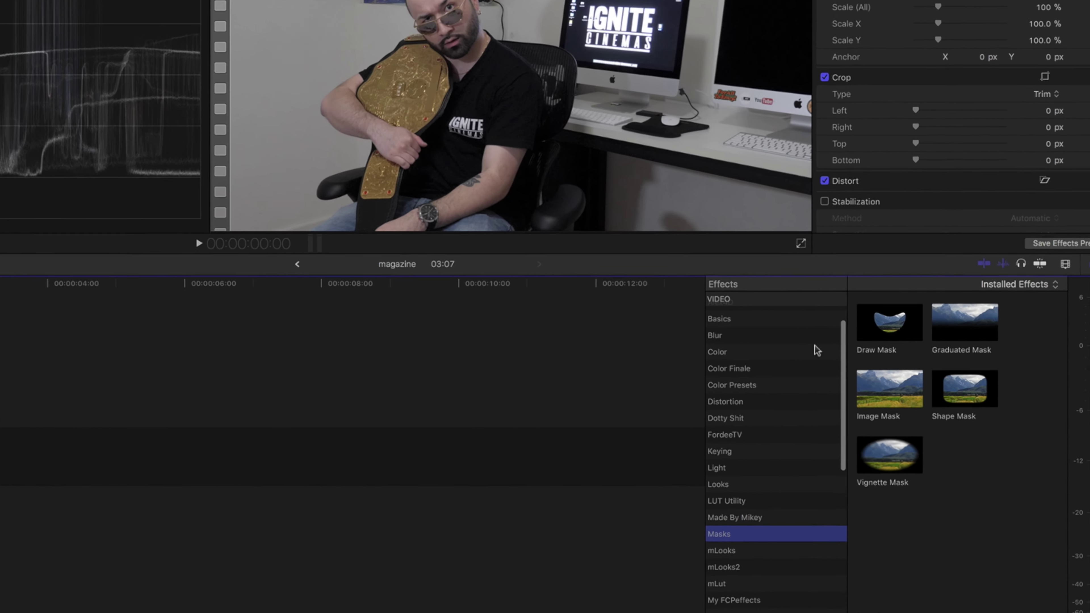
left_click_drag(897, 335, 202, 319)
mouse_move(41, 192)
left_mouse_down()
mouse_move(161, 390)
mouse_move(142, 425)
left_mouse_up()
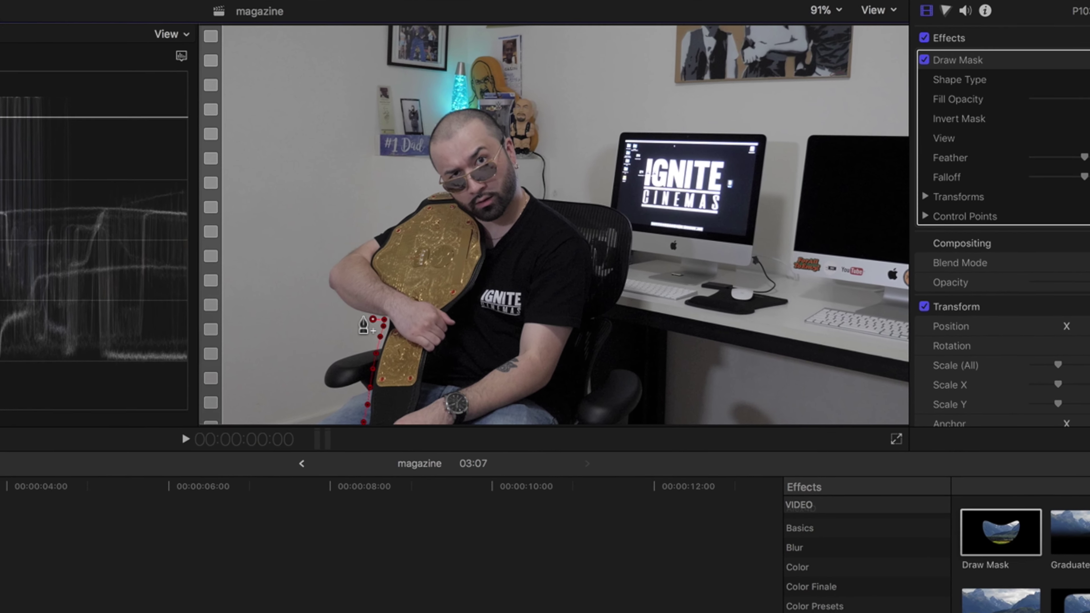
Place mask points up the armrest, along the arm, over the head, and close at the frame bottom
left_click(316, 332)
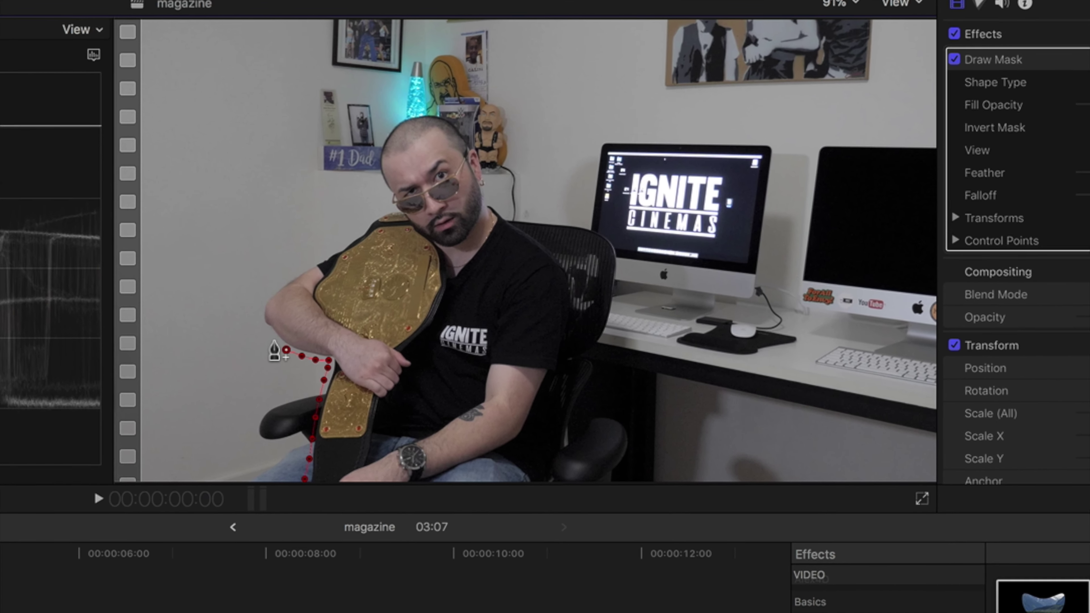
left_click(305, 323)
left_click(300, 315)
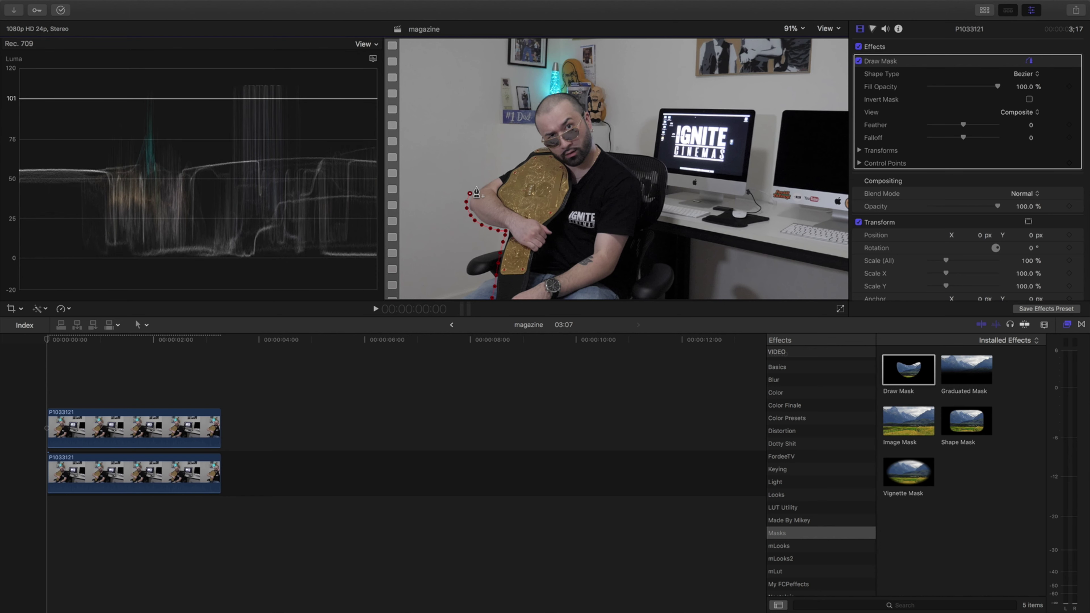
left_click(487, 179)
left_click(506, 168)
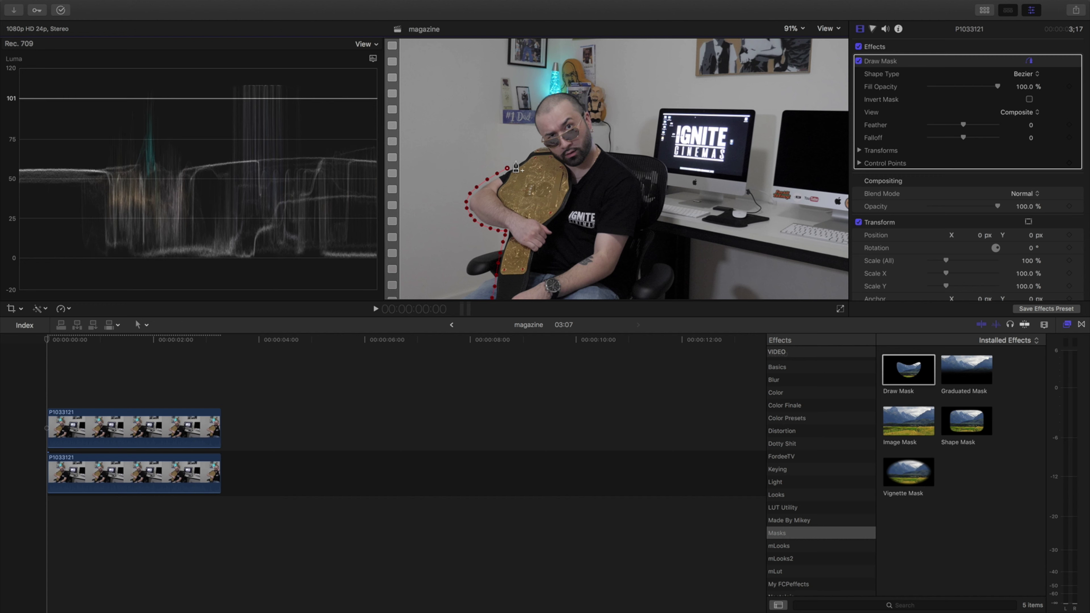
left_click(523, 156)
left_click(535, 146)
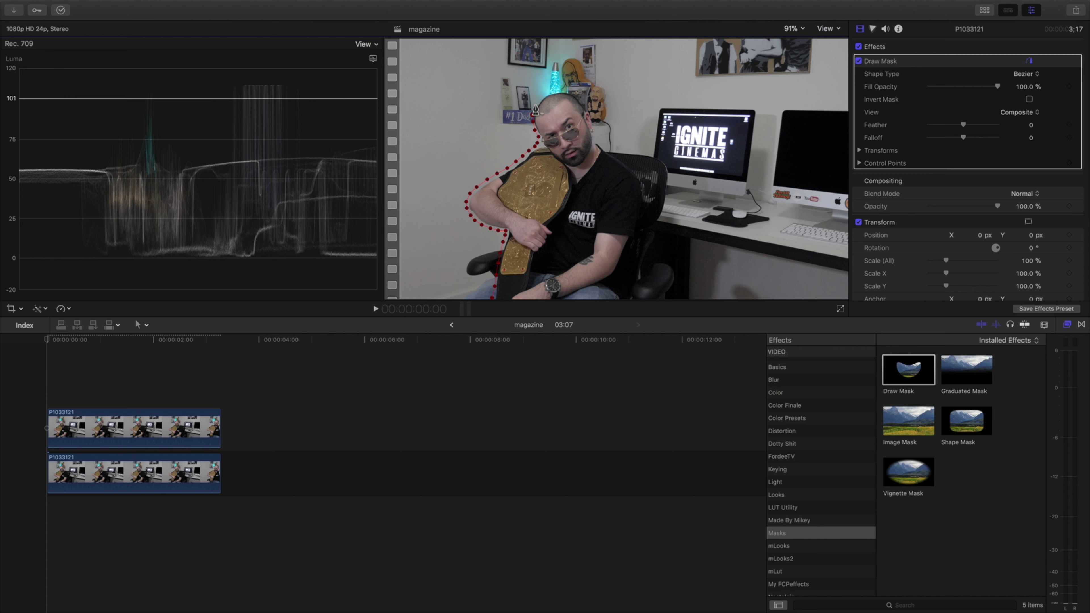
left_click(542, 96)
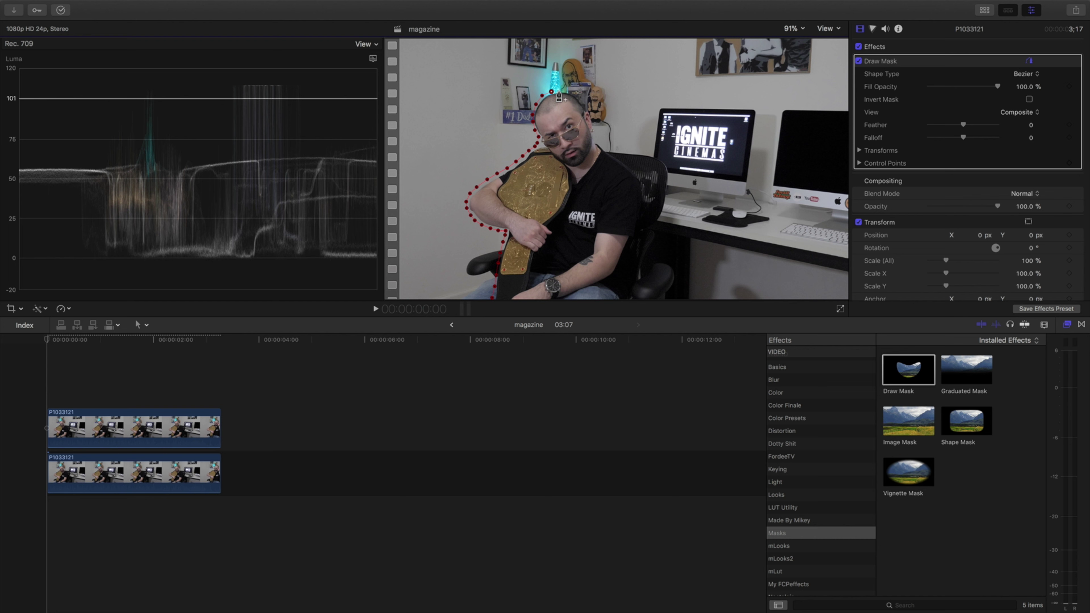
left_click(577, 93)
left_click(592, 115)
left_click(623, 296)
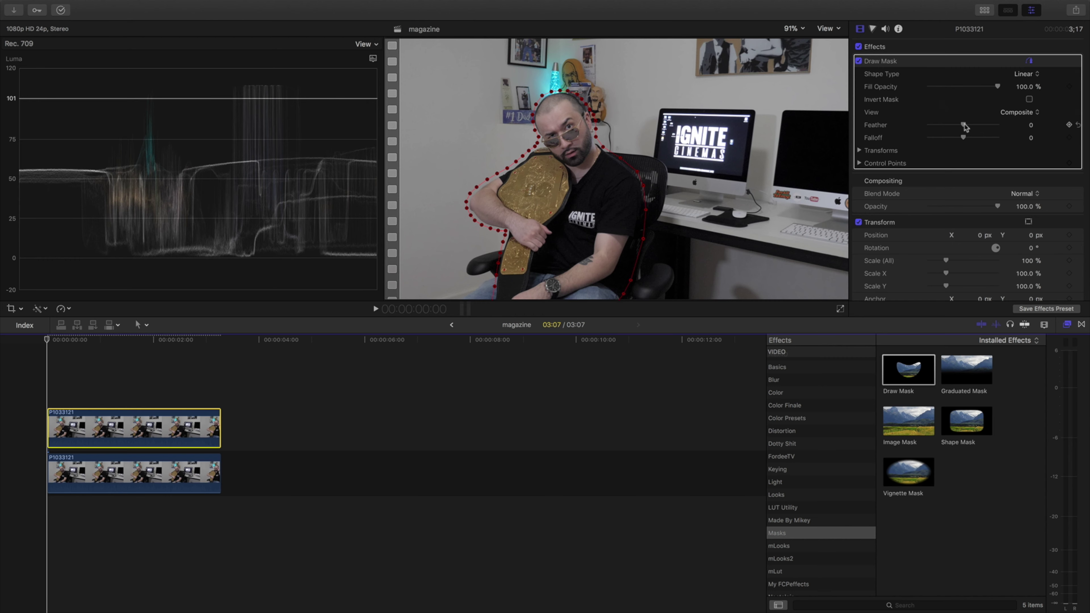
Set mask Feather to 100 and blend mode to Darken, then expand the mask transforms
left_click_drag(964, 127, 1025, 127)
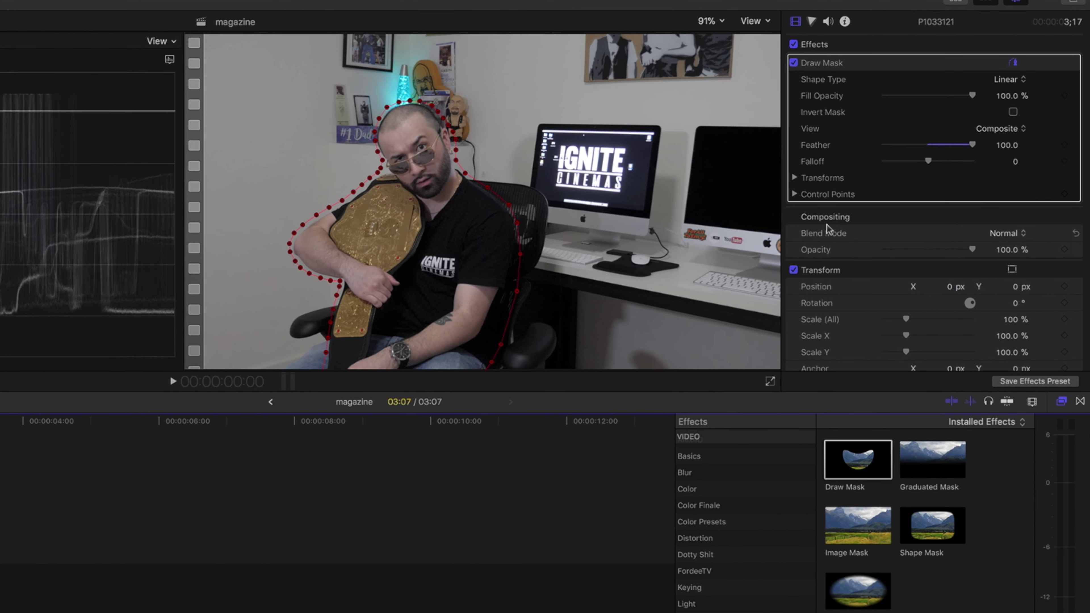
left_click(1020, 240)
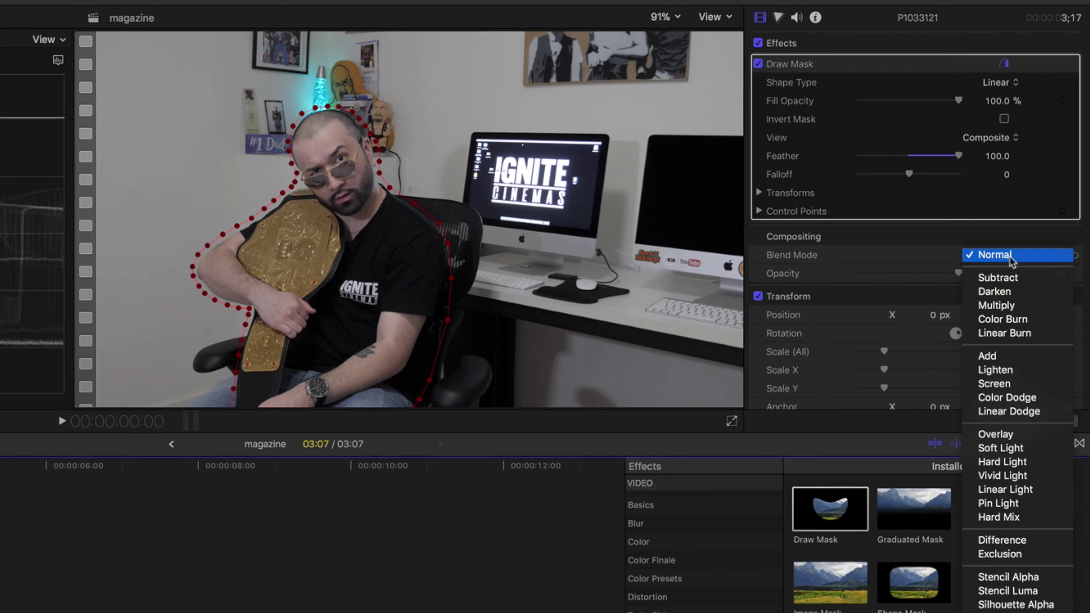
left_click(989, 298)
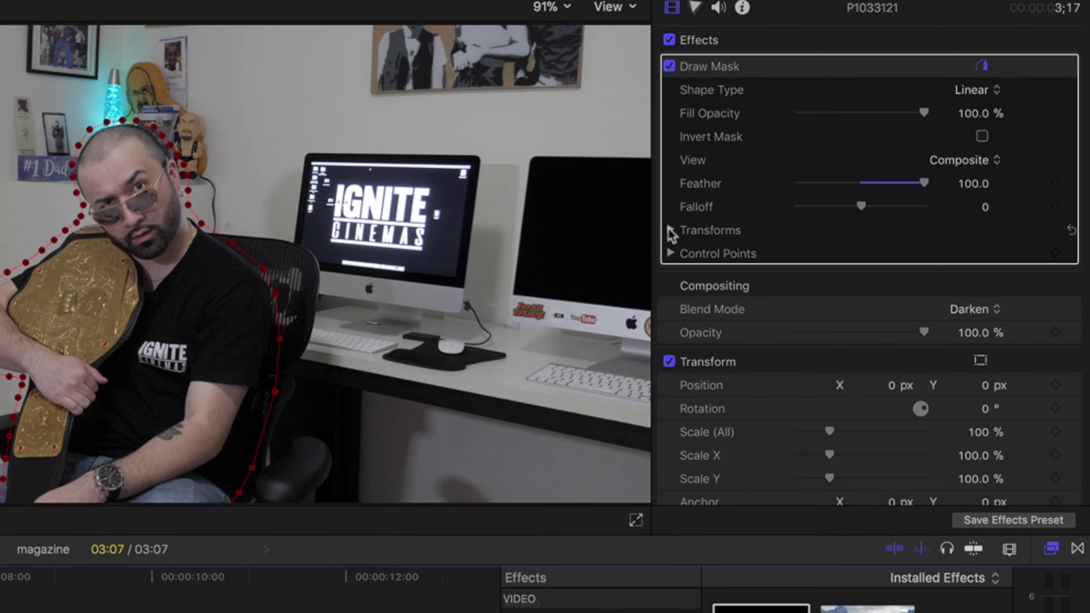
left_click(700, 217)
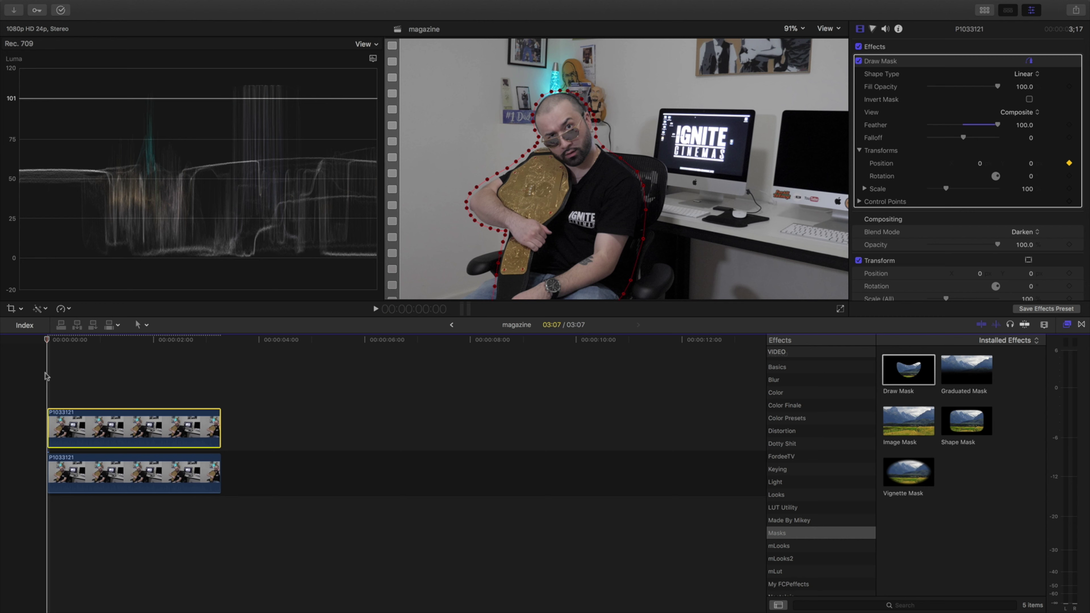
Keyframe the mask position frame by frame to about 17.1 px X, 6.7 px Y, following the man
key("space")
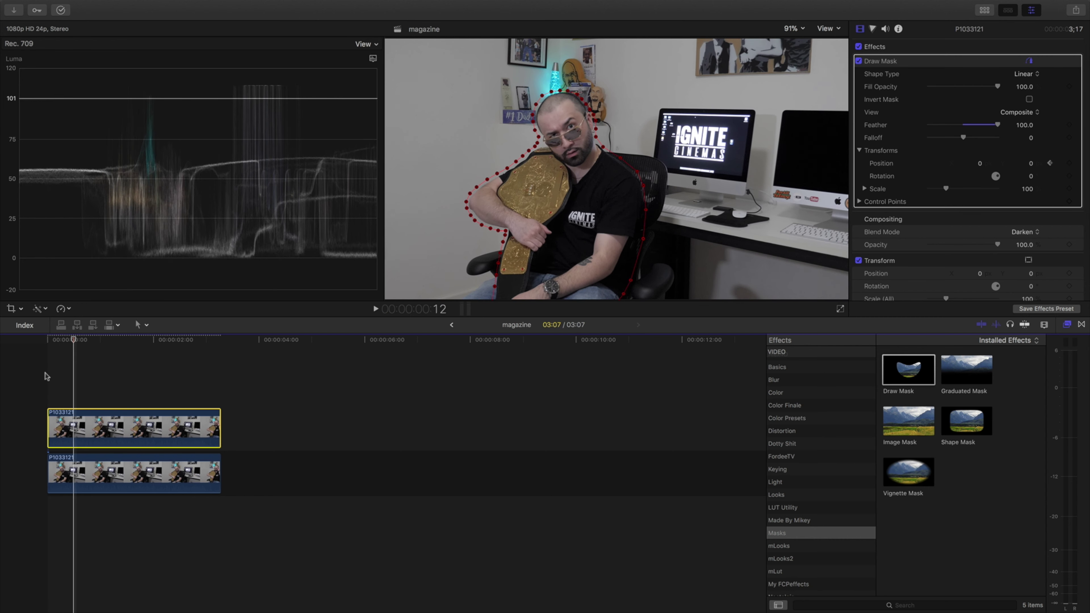
left_click_drag(582, 183, 584, 183)
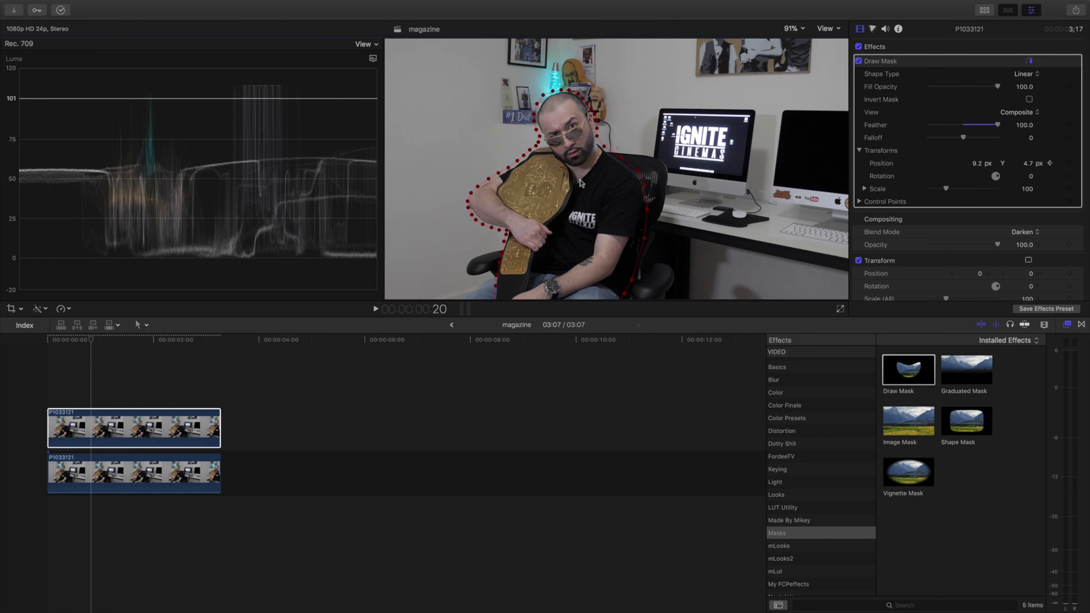
key("Right")
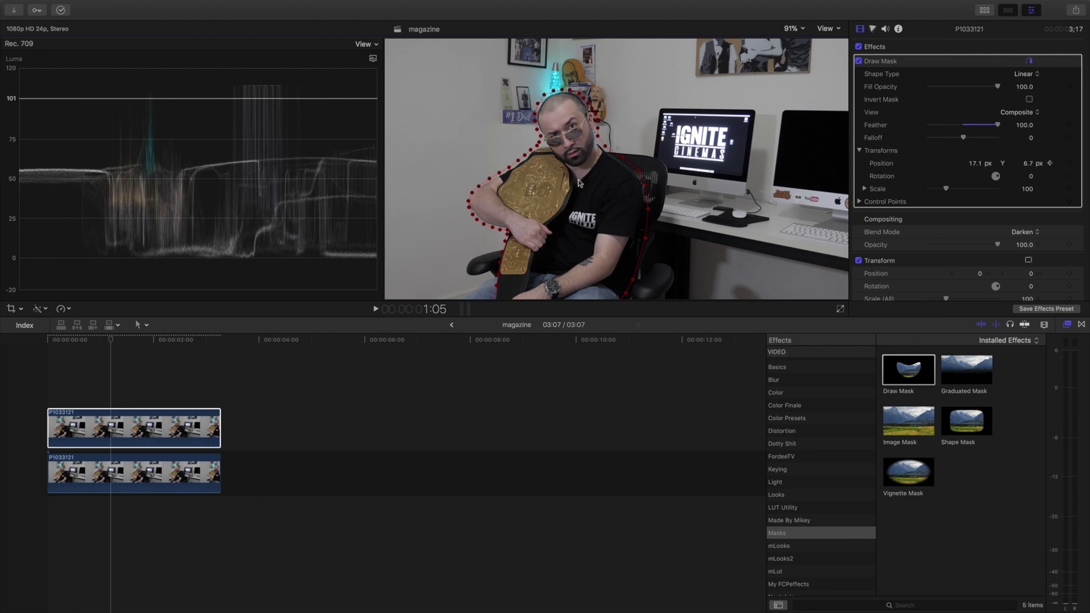
key("Right")
key("Right")
key("Right")
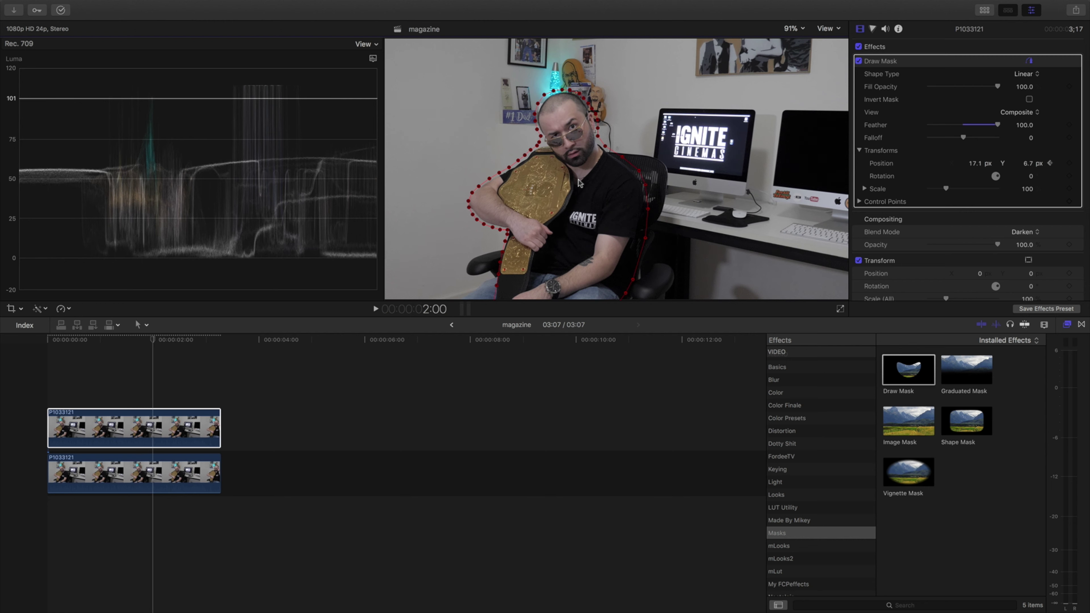
key("Right")
key("Right")
key("Right")
key("Right")
key("Right")
key("Right")
key("Right")
key("Right")
key("Right")
key("Right")
key("Right")
key("Right")
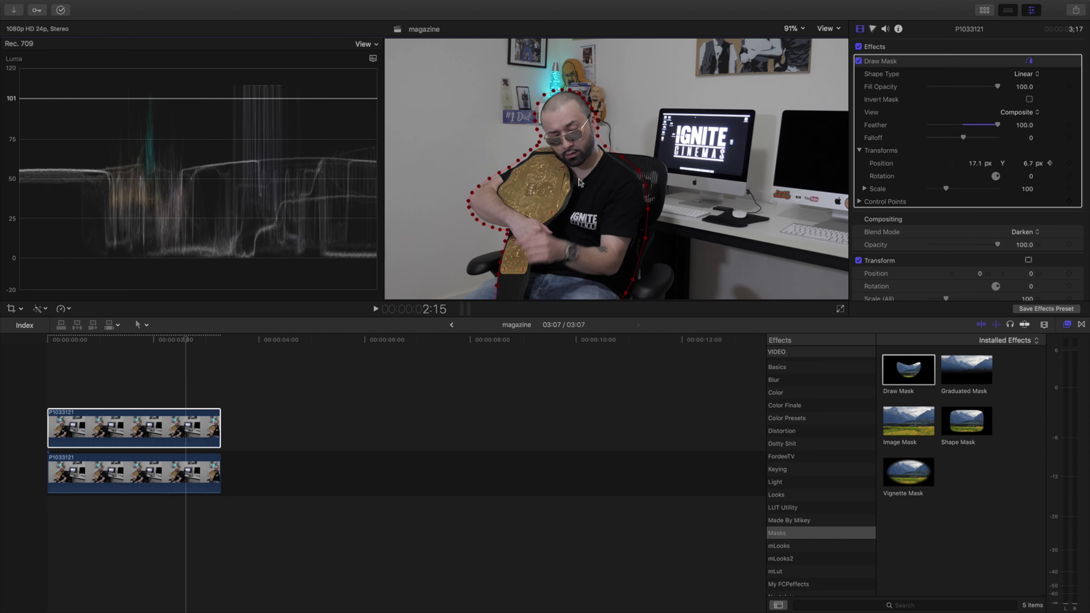
left_click(43, 387)
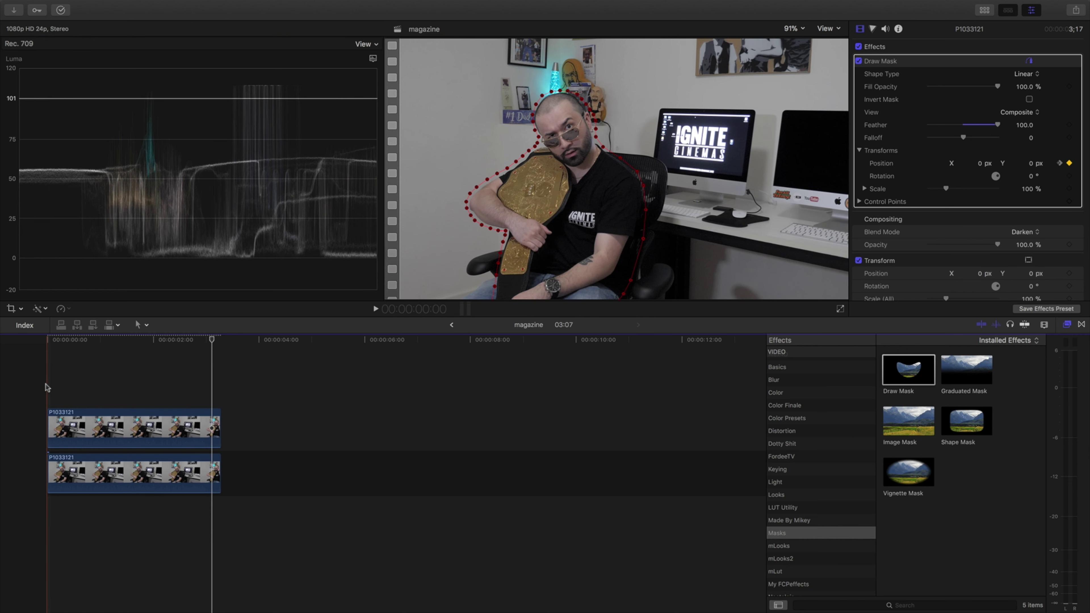
Drag Bad TV onto the upper clip and scrub to about frame 17 to preview it
left_click(56, 430)
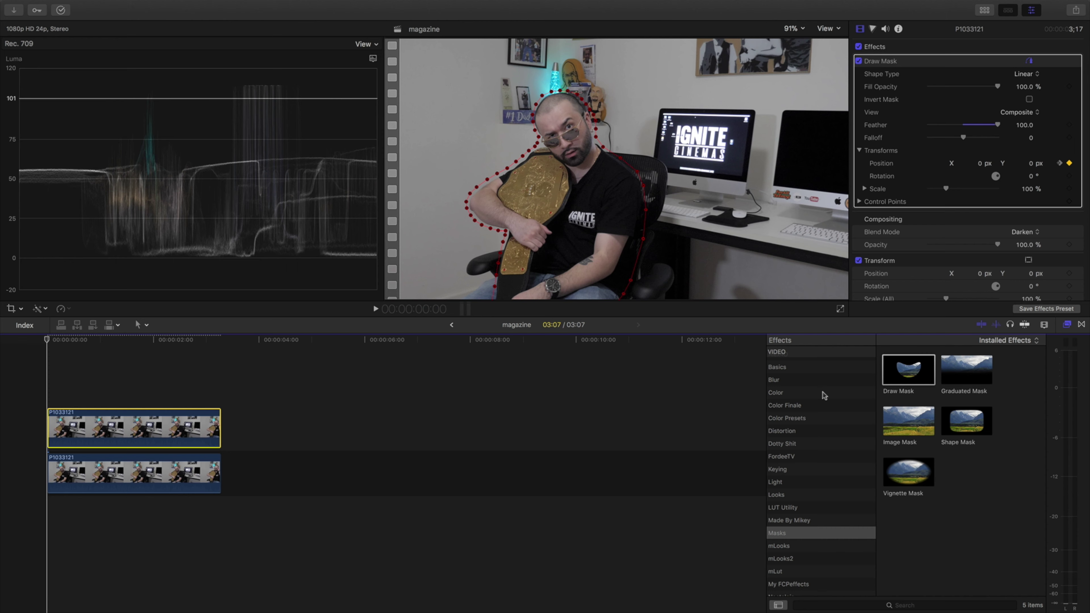
scroll(837, 395, "up", 3)
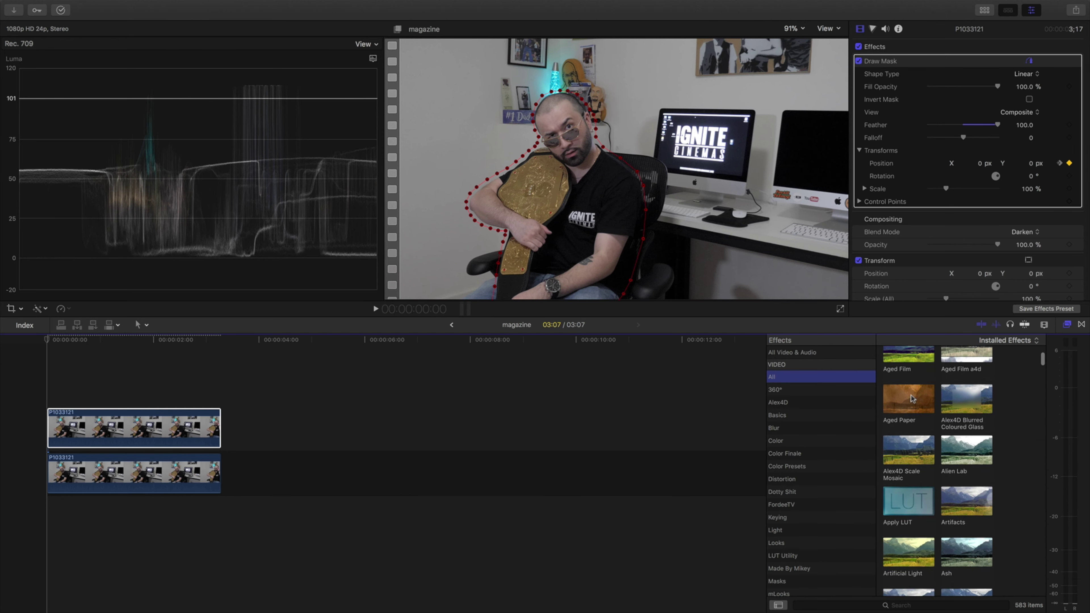
scroll(912, 399, "down", 10)
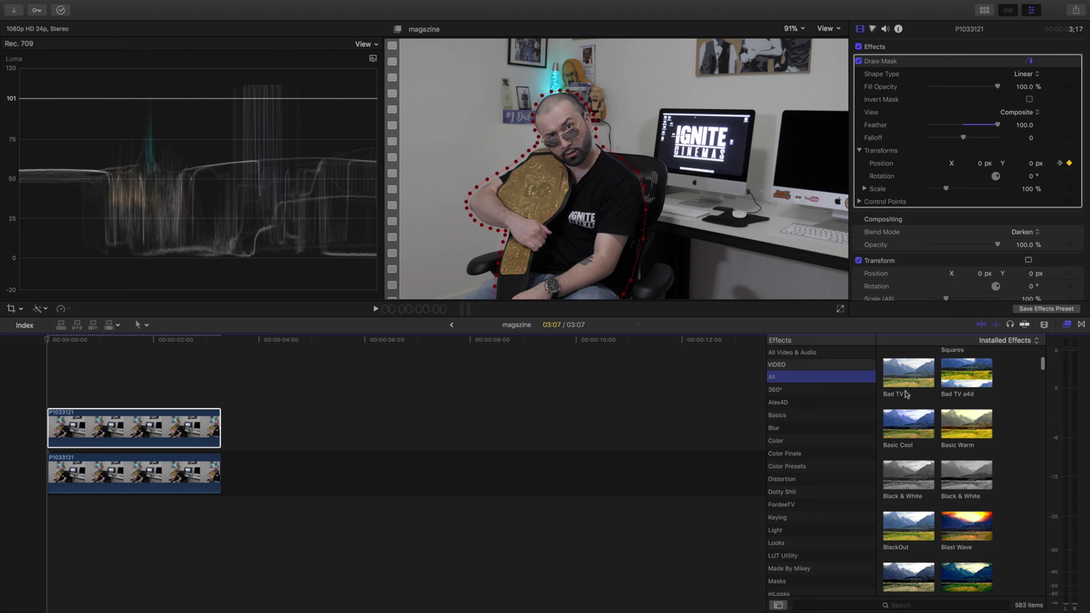
left_click_drag(907, 394, 139, 435)
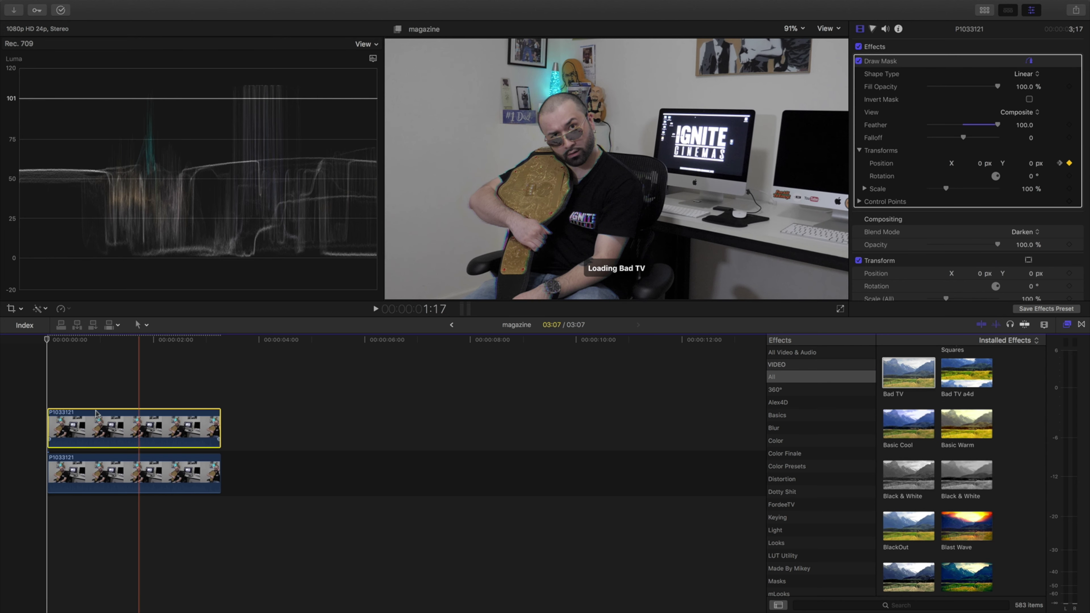
mouse_move(48, 340)
left_mouse_down()
mouse_move(85, 348)
mouse_move(23, 349)
mouse_move(56, 350)
mouse_move(44, 352)
left_mouse_up()
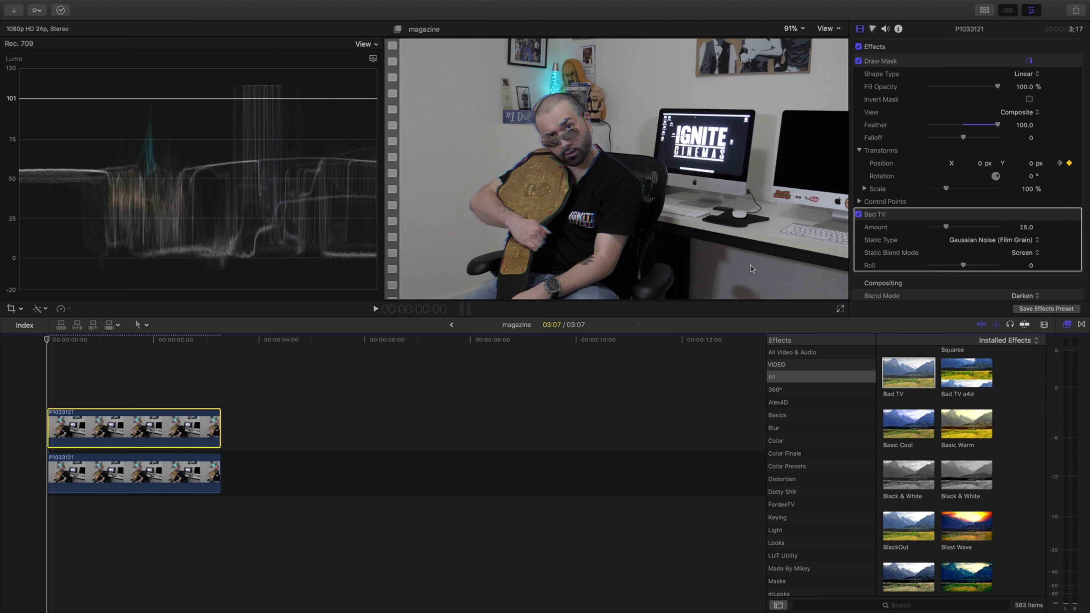
Try TV static, then White Noise (Uniform) as the Bad TV static type, previewing at frame 4
scroll(929, 226, "down", 2)
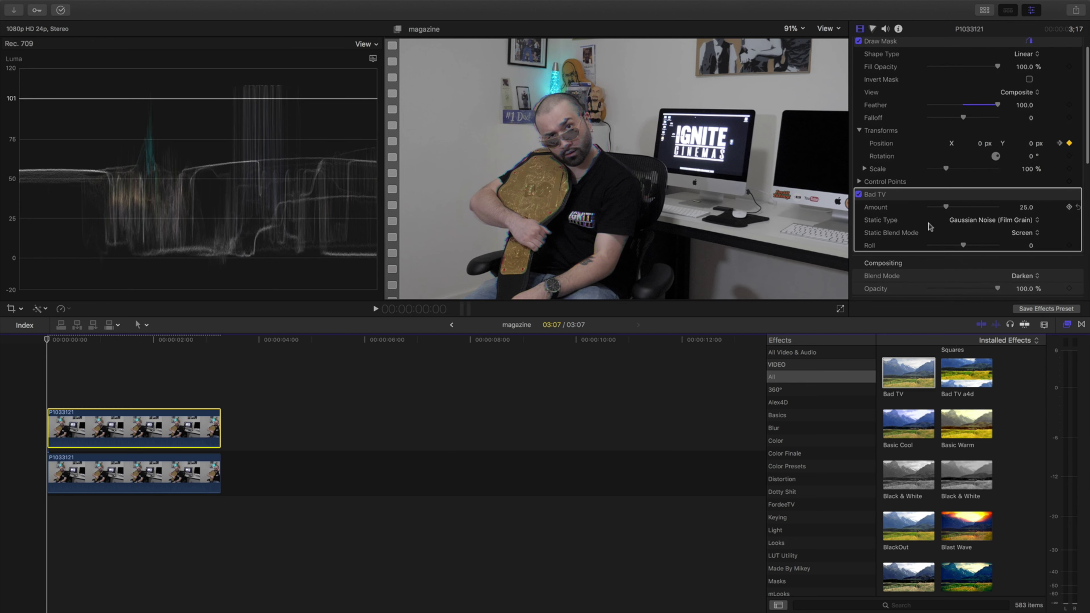
left_click(977, 220)
left_click(972, 203)
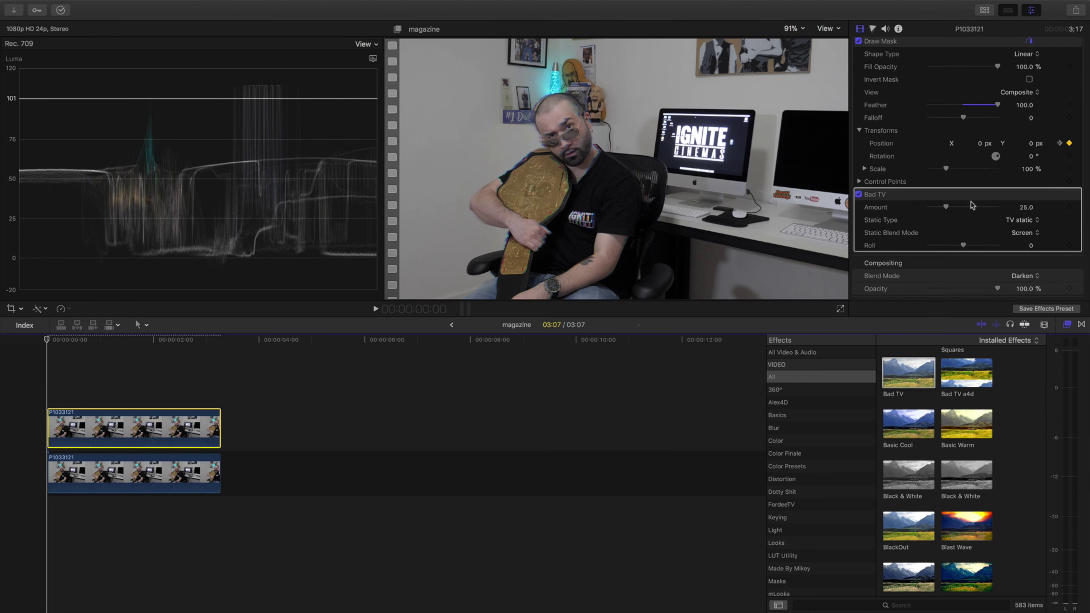
left_click(1019, 219)
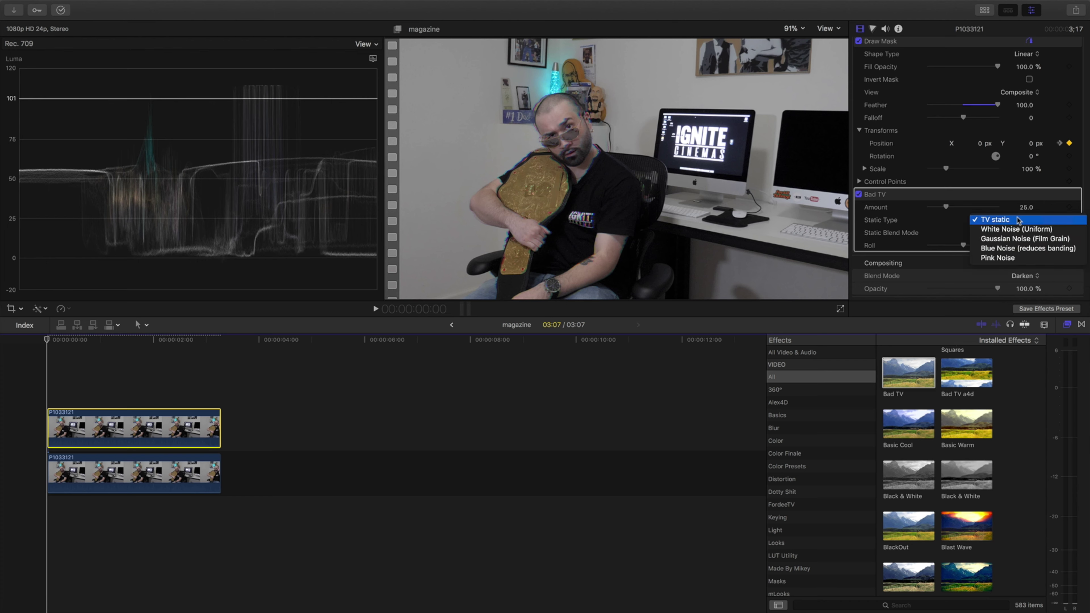
left_click(1015, 232)
left_click_drag(50, 340, 30, 351)
Compare Pink Noise and TV static, settle on White Noise (Uniform), and lower Amount to 0
left_click(994, 221)
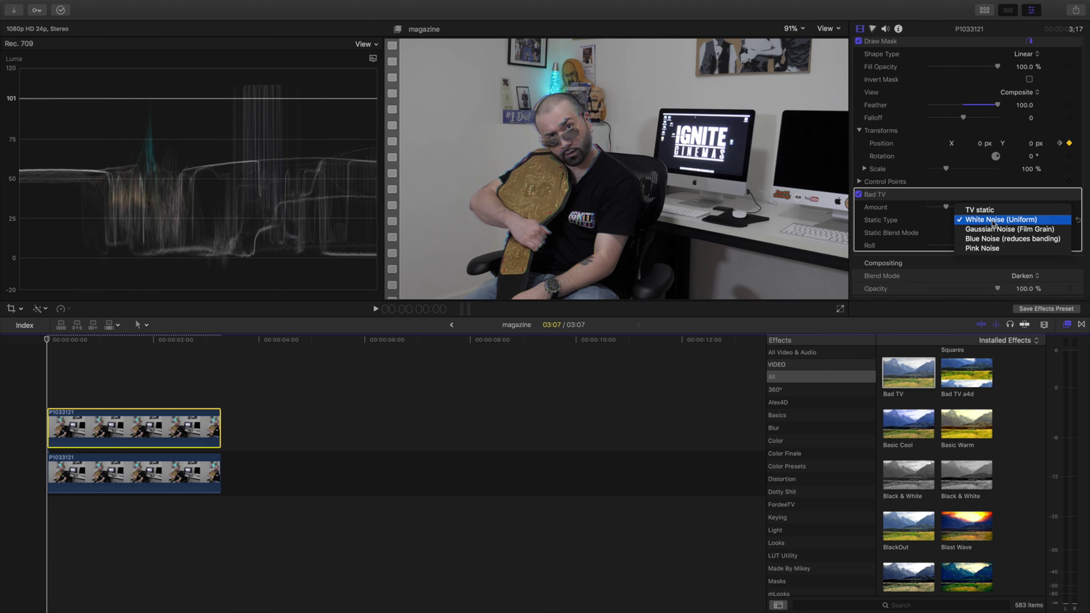
left_click(984, 246)
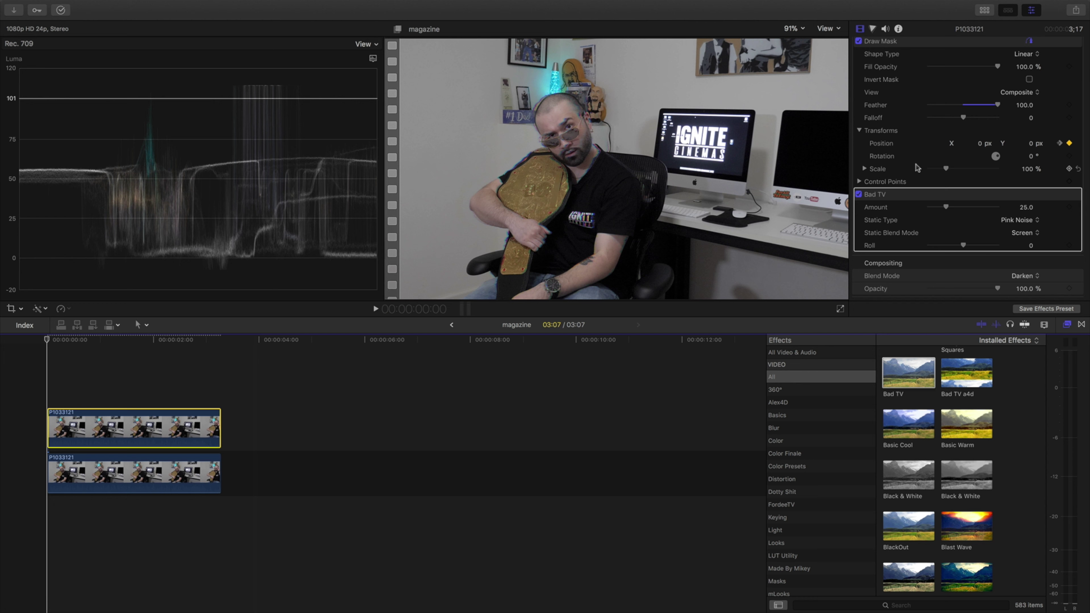
left_click(1006, 217)
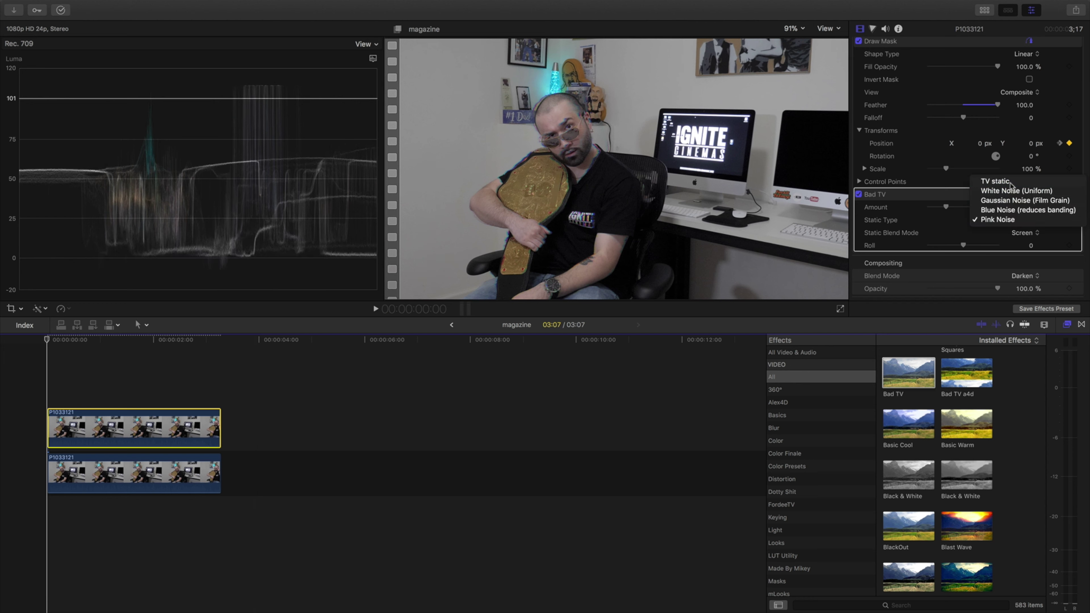
left_click(1004, 182)
left_click(1021, 220)
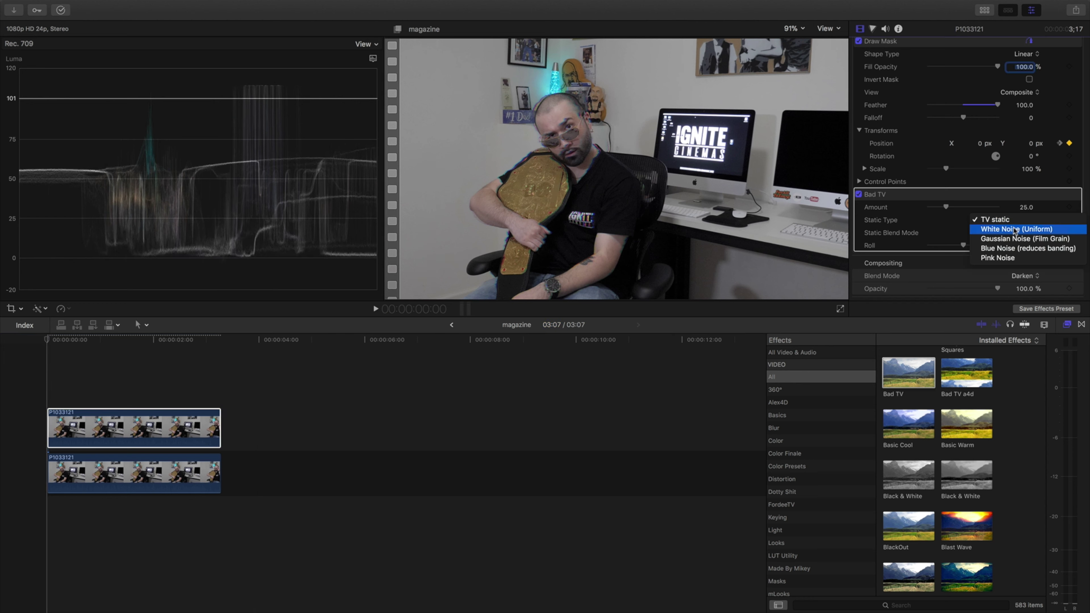
left_click(1015, 232)
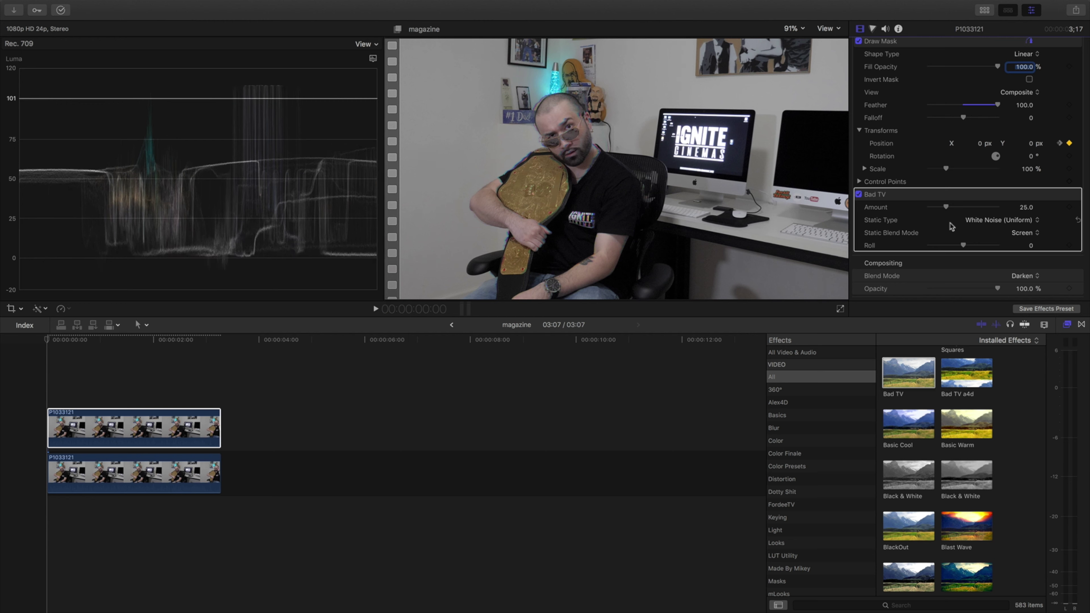
left_click_drag(946, 207, 880, 215)
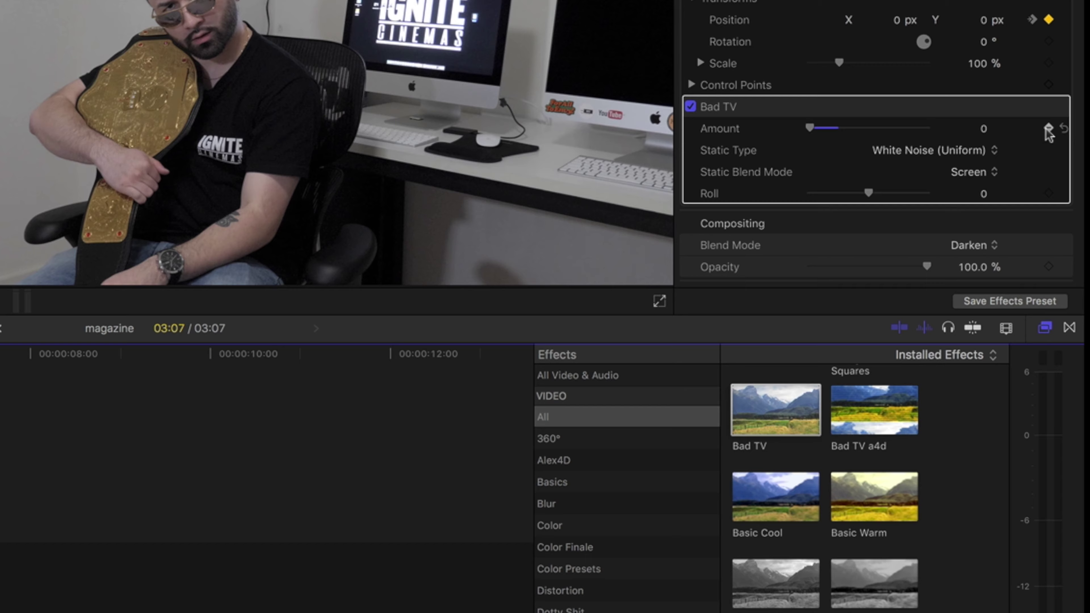
Keyframe Bad TV Amount at 0, raise it near frame 10 for a burst, then drop back to 0
left_click(1046, 119)
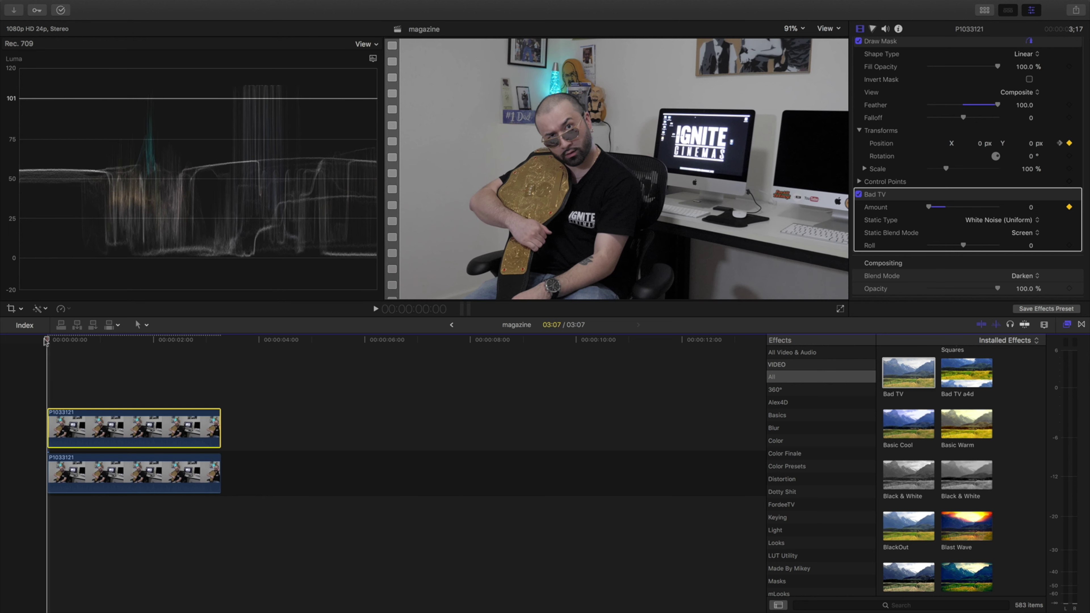
left_click_drag(47, 340, 75, 344)
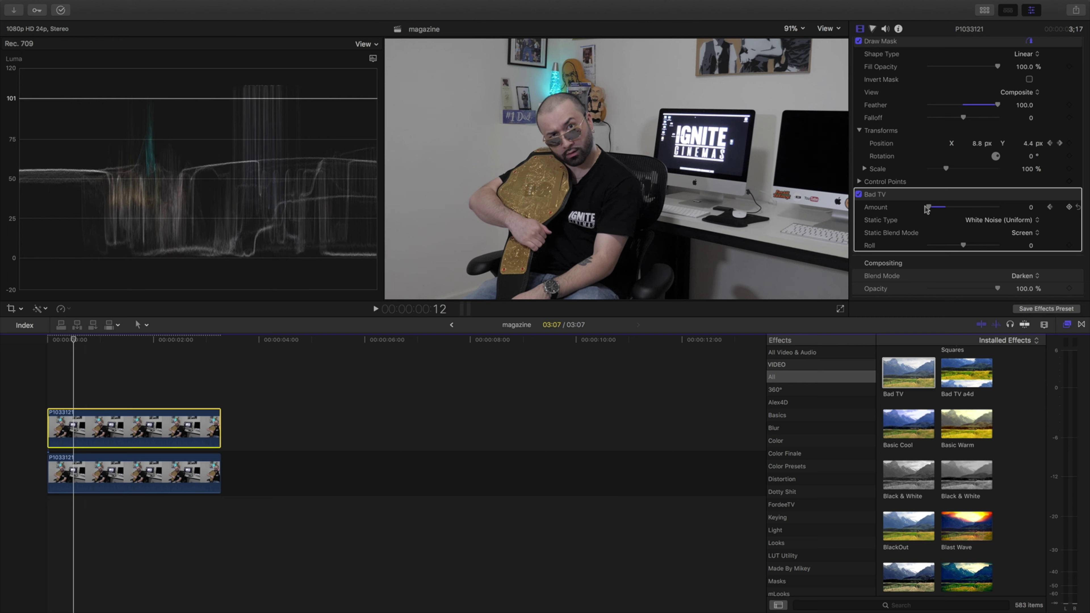
left_click_drag(929, 207, 985, 210)
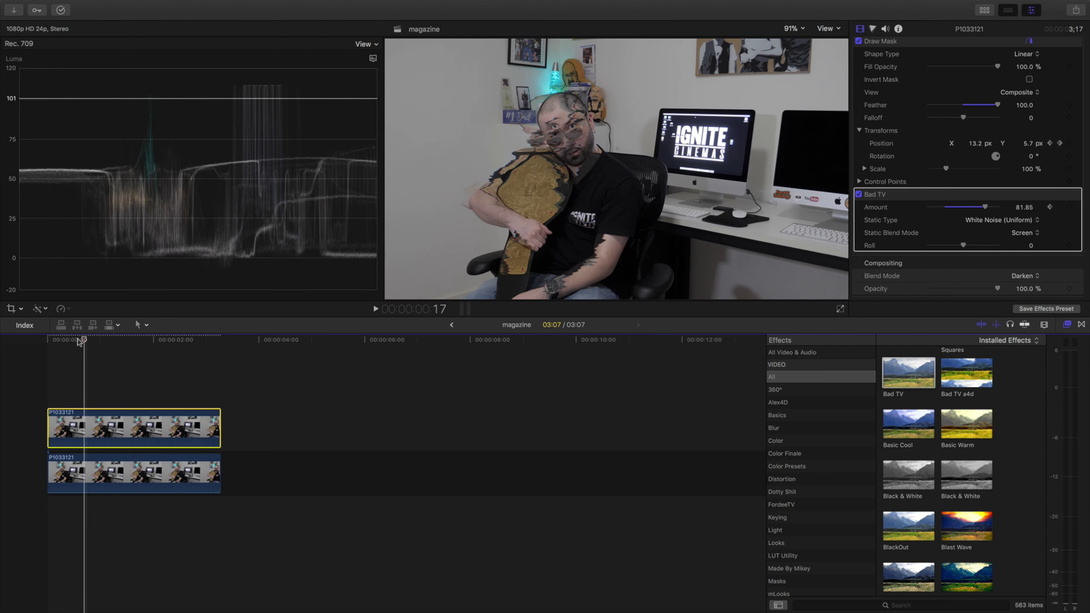
left_click(80, 341)
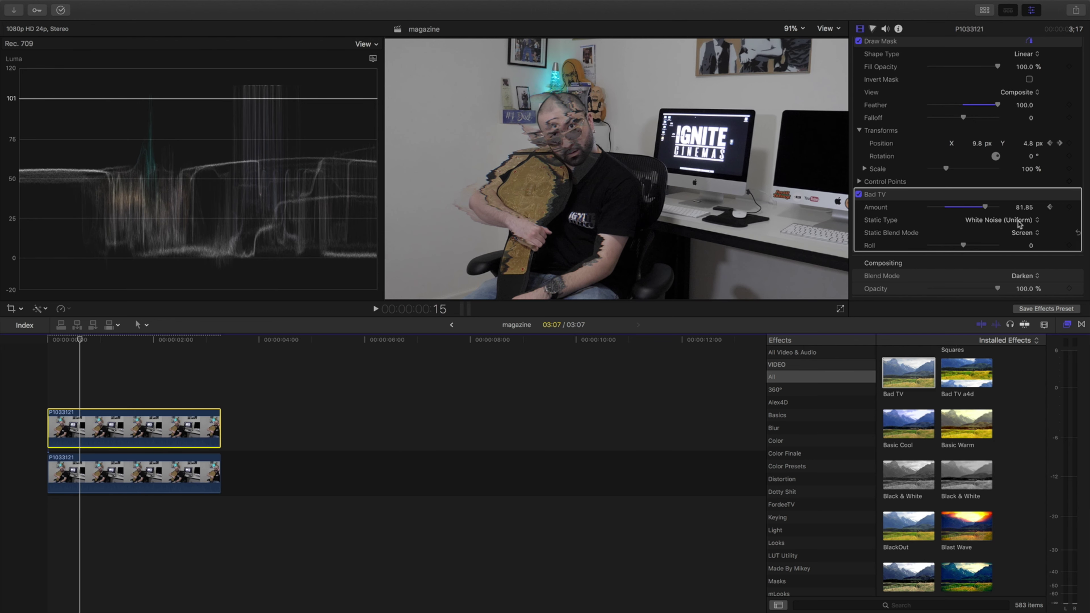
key("Right")
key("Right")
key("Right")
key("Right")
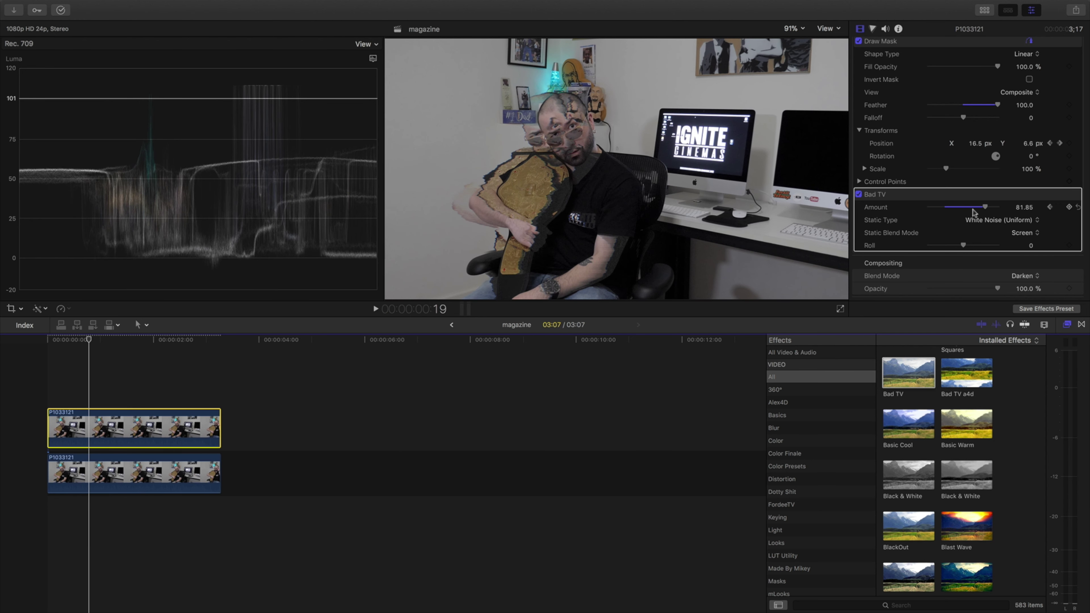
left_click_drag(986, 208, 870, 221)
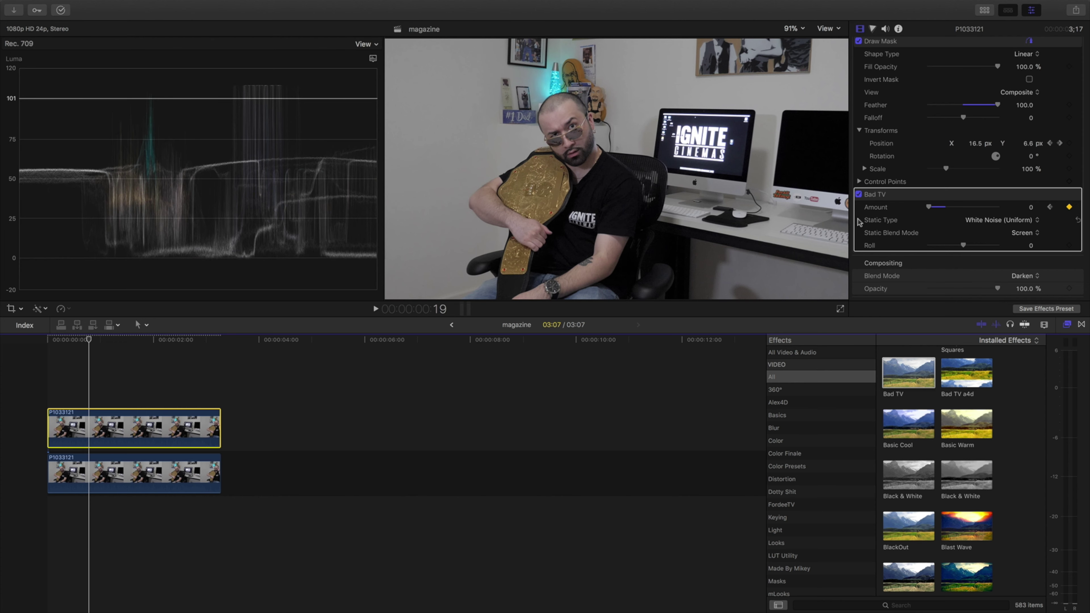
Add further Amount bursts, lowering to about 28 near 2:01 and raising again before 2:17
left_click_drag(89, 341, 97, 341)
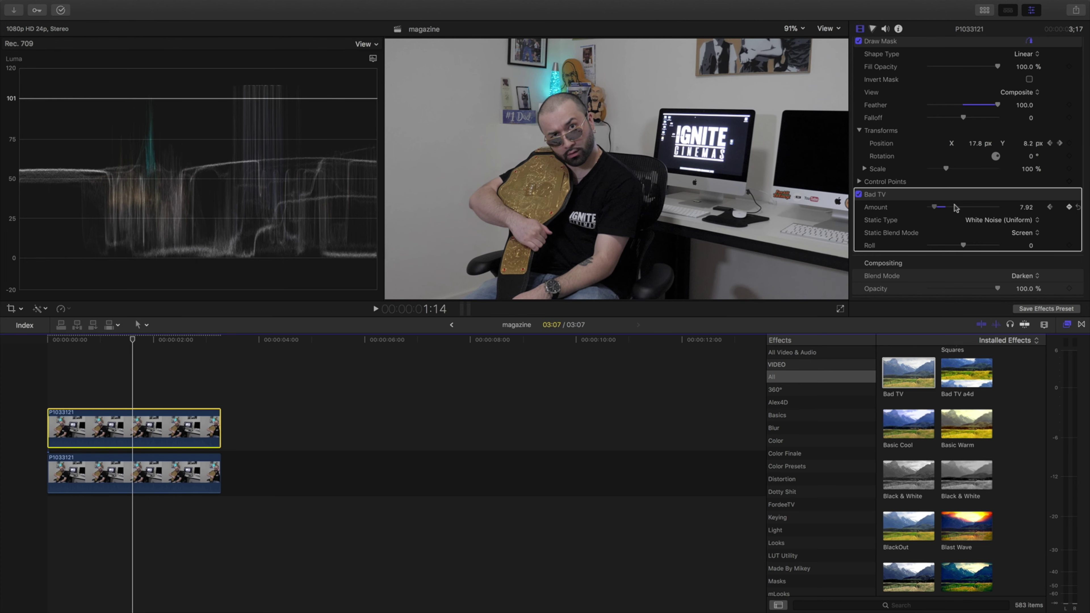
left_click_drag(956, 208, 980, 205)
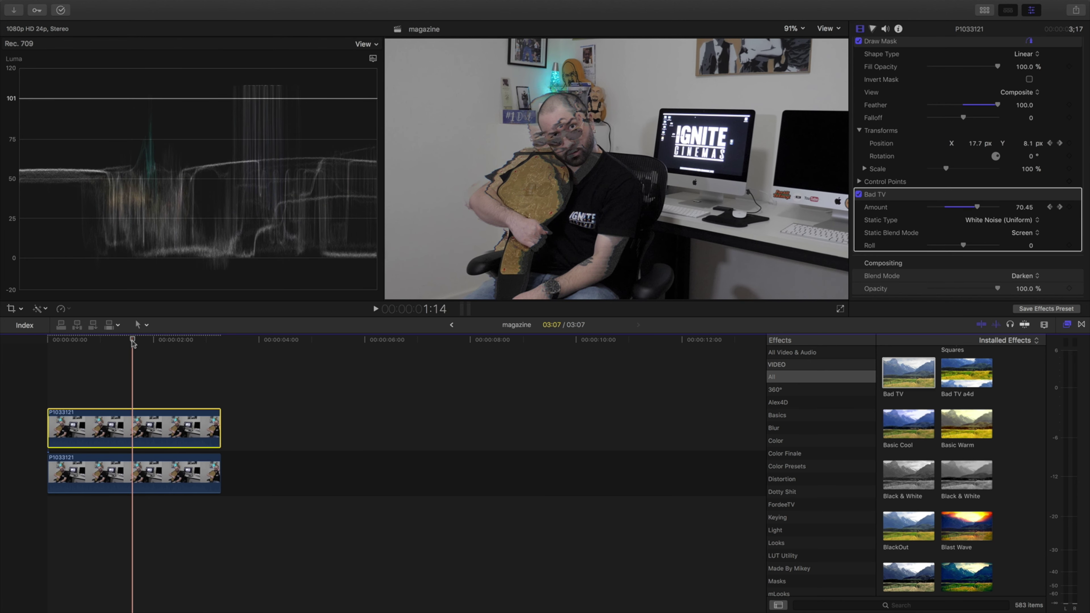
left_click_drag(133, 341, 152, 341)
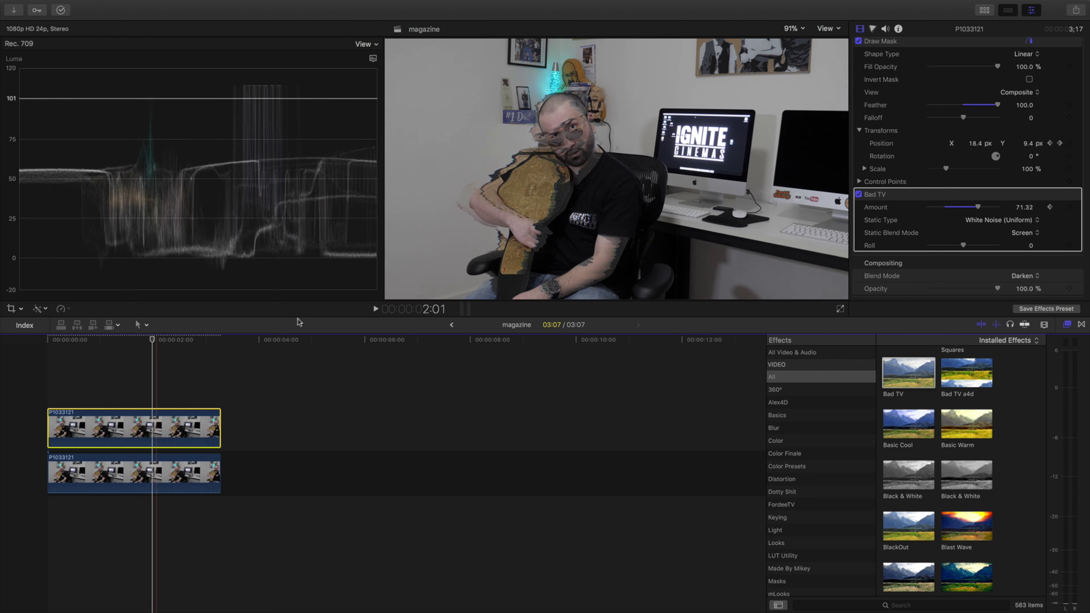
key("Left")
key("Left")
left_click_drag(978, 207, 937, 211)
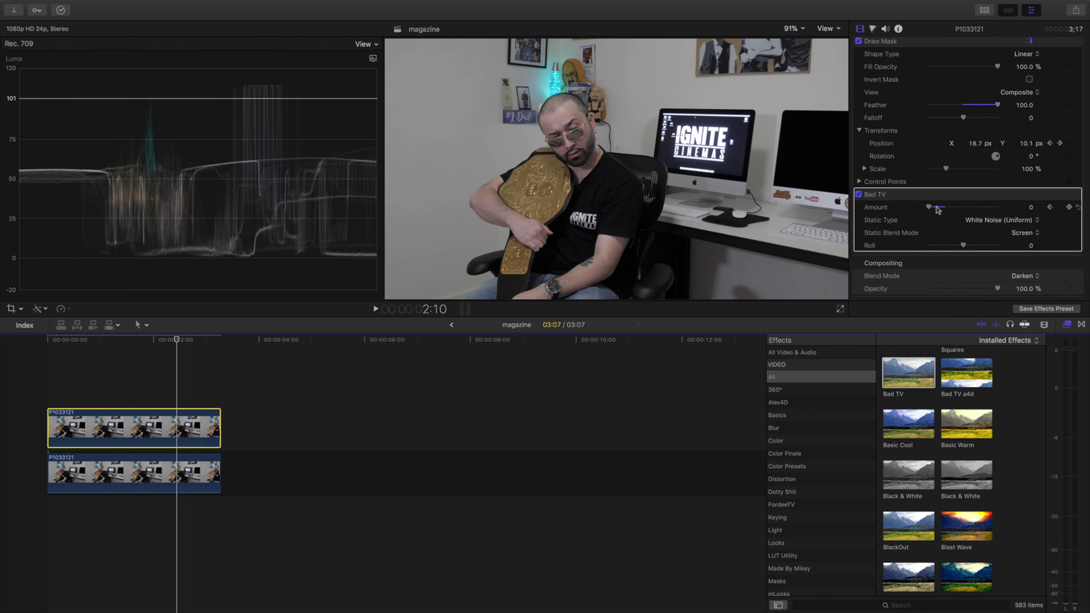
left_click_drag(951, 208, 972, 209)
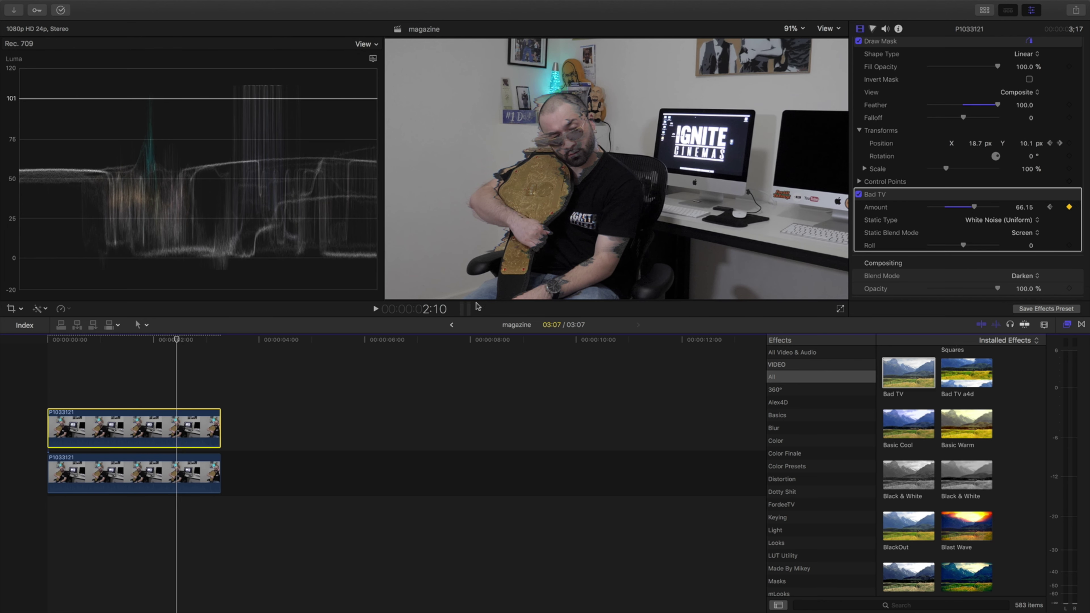
key("Left")
key("Left")
key("Right")
key("Right")
key("Right")
key("Right")
key("Right")
key("Right")
key("Right")
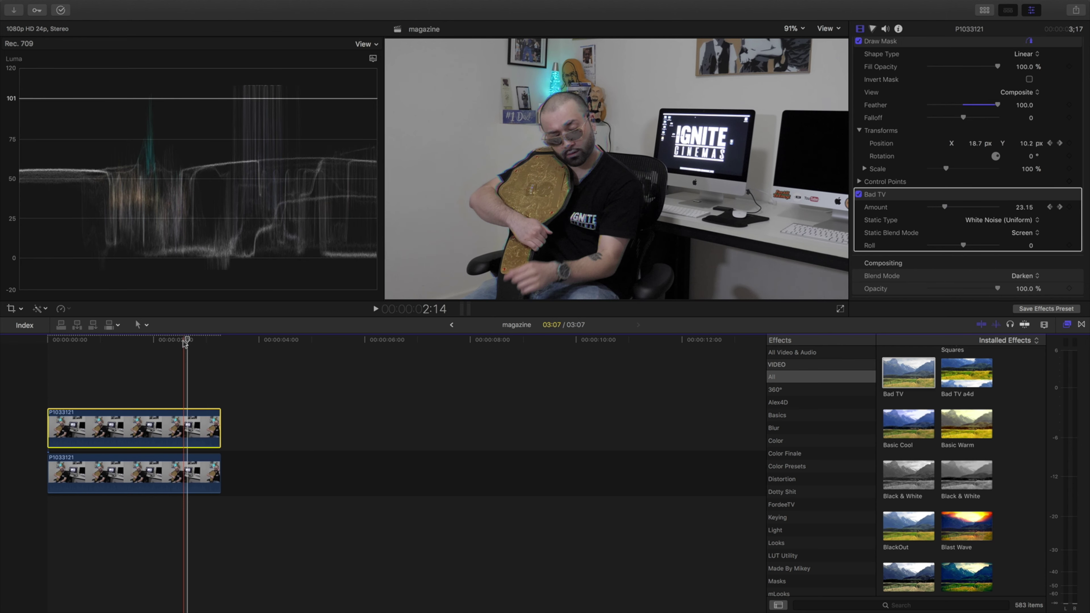
left_click(193, 341)
Play back the timeline to review the glitch bursts, then return to the start
key("space")
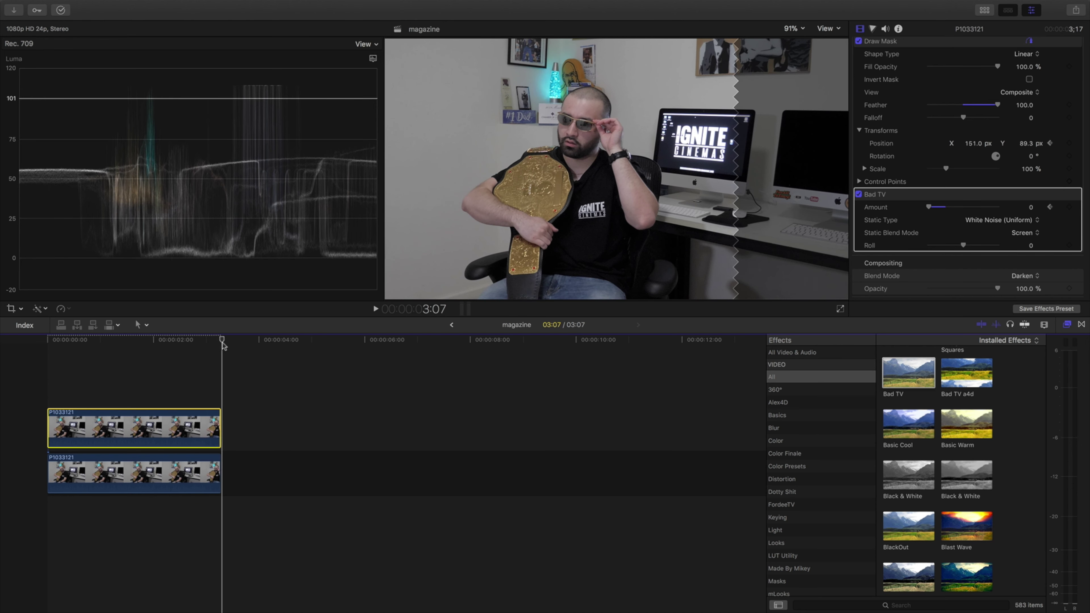
left_click(44, 382)
key("space")
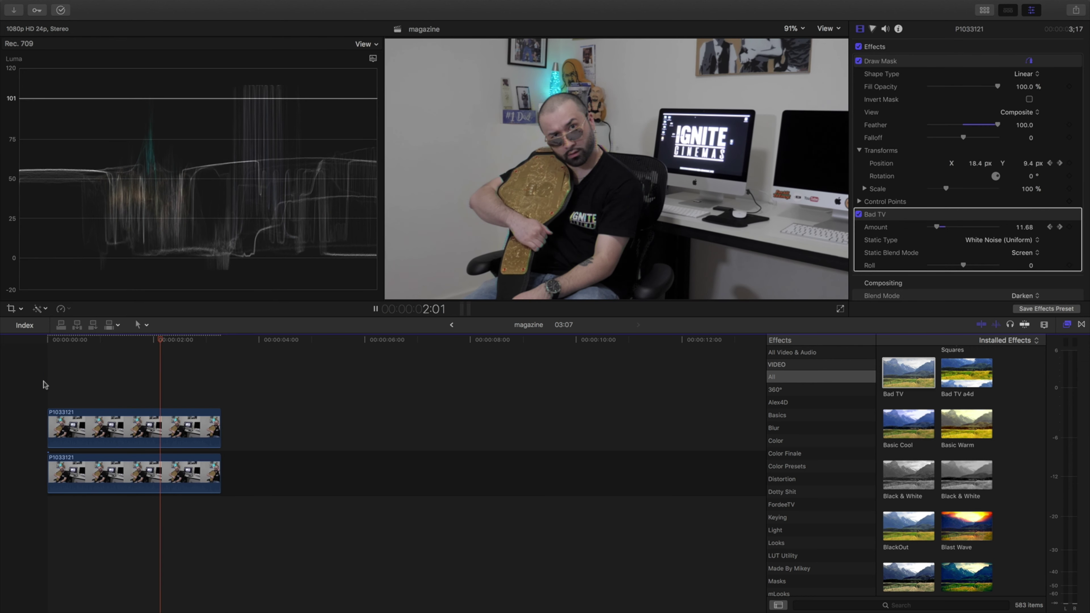
key("space")
key("Home")
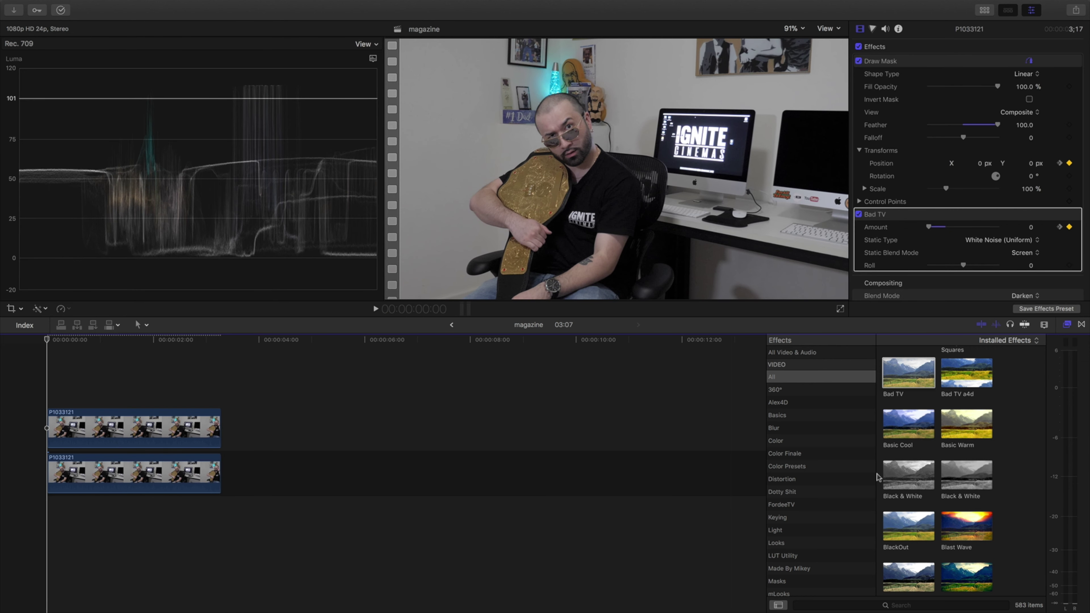
Scroll the Effects browser down to the V entries to reach VLFfx Channel Split
scroll(916, 479, "down", 20)
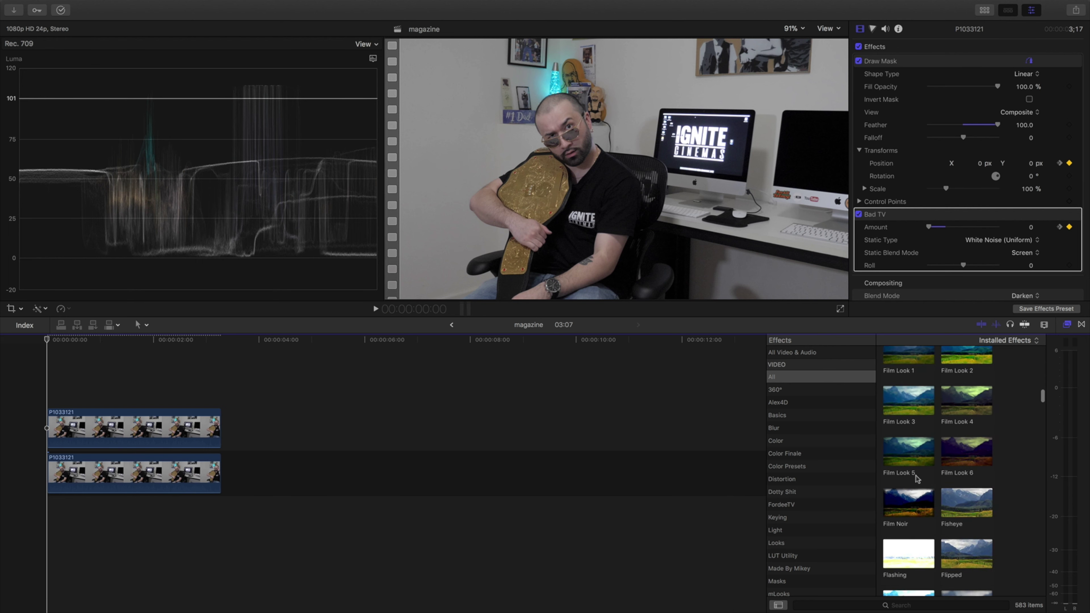
scroll(916, 479, "down", 15)
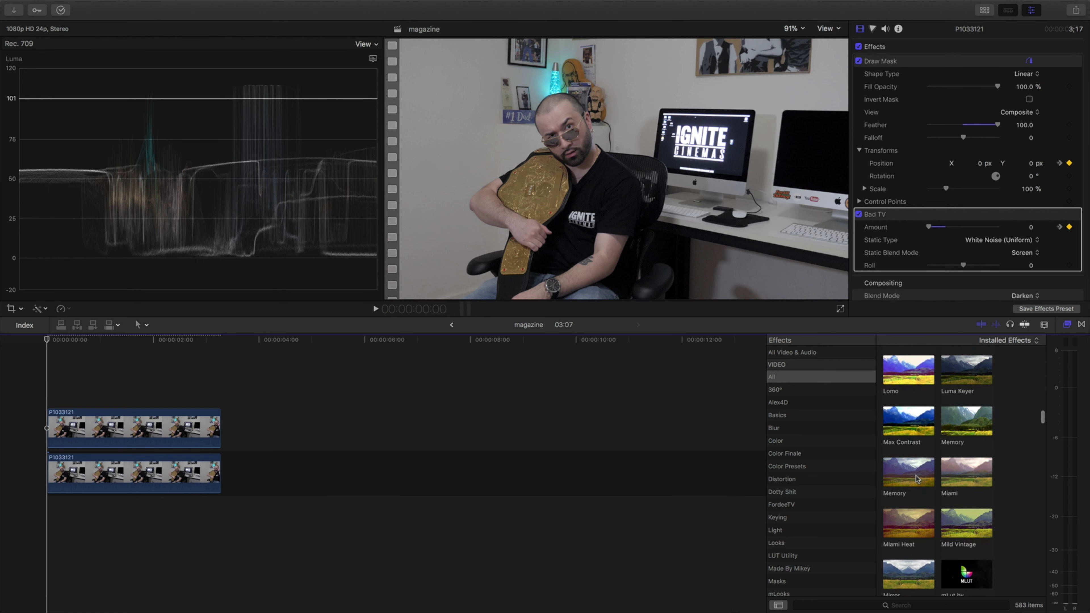
scroll(916, 479, "down", 15)
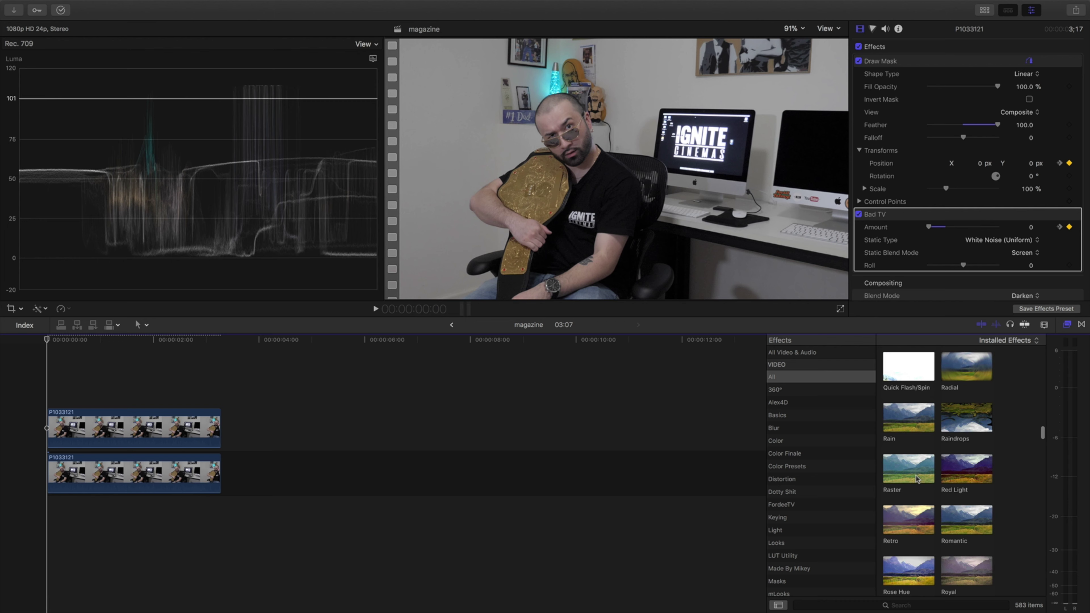
scroll(916, 479, "down", 15)
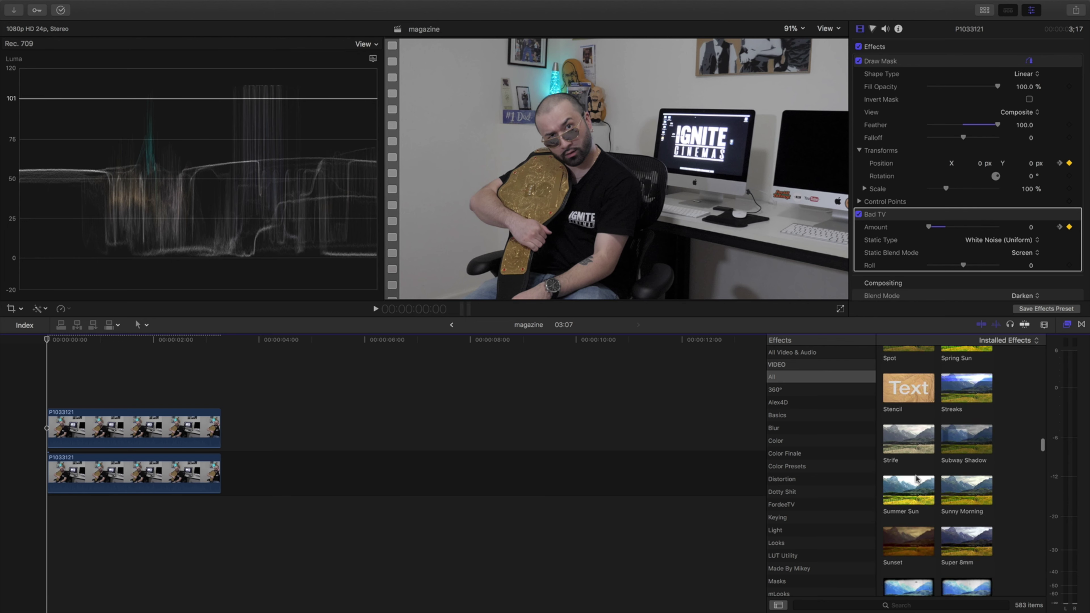
scroll(917, 479, "down", 8)
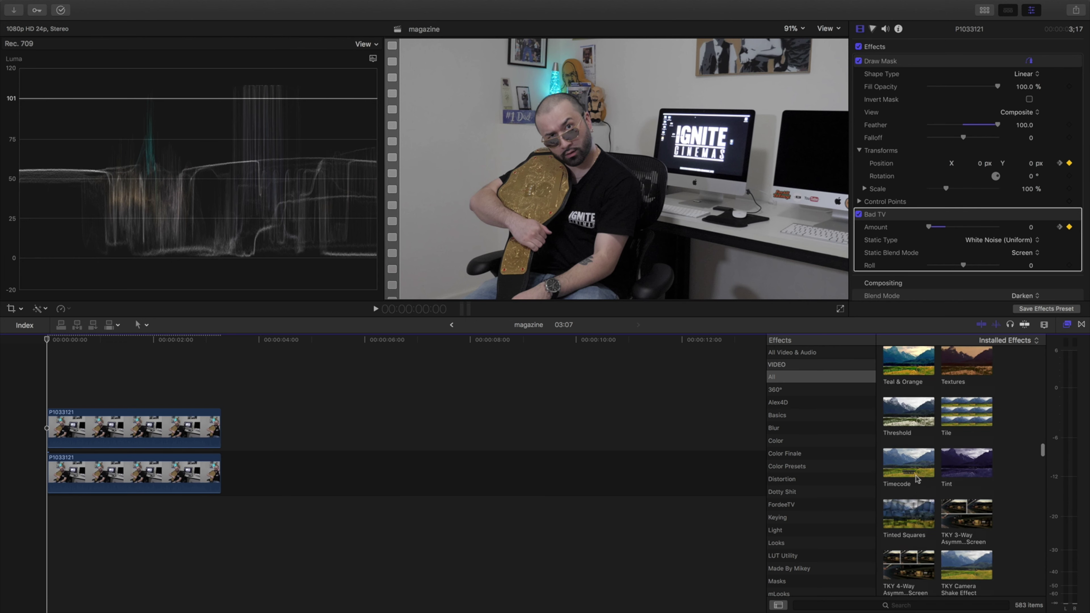
scroll(916, 479, "down", 8)
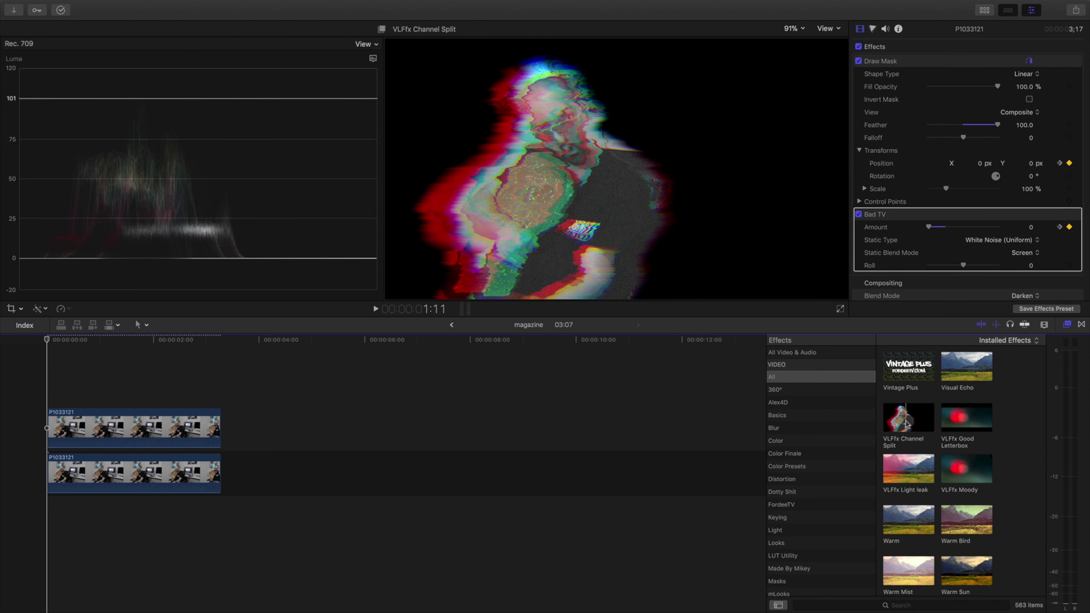
Apply VLFfx Channel Split to the upper clip, preview it, then switch it off in the Inspector
left_click_drag(907, 425, 174, 425)
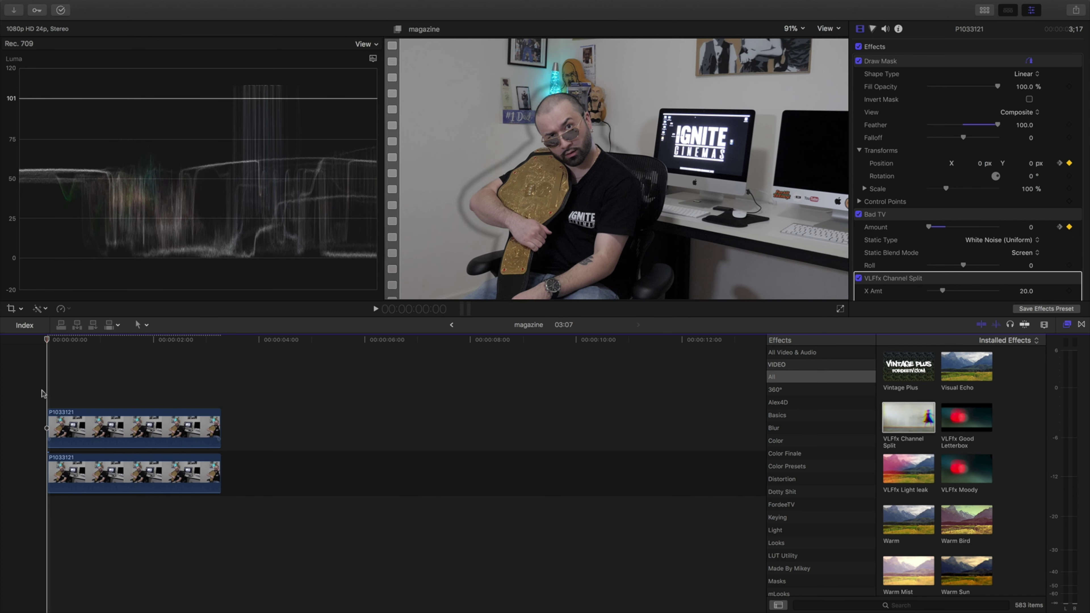
scroll(961, 180, "down", 5)
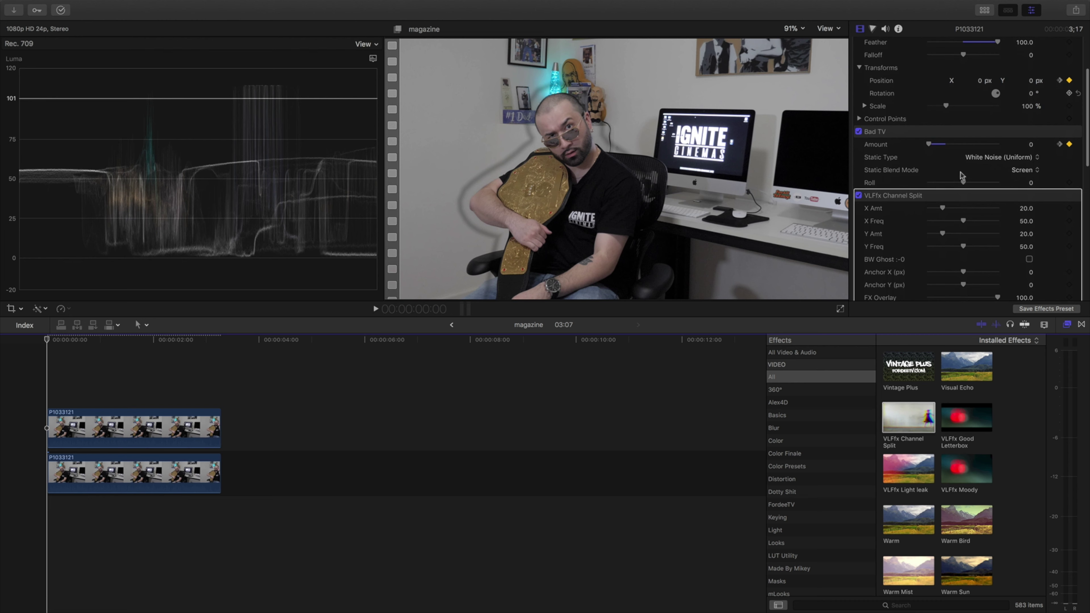
scroll(946, 248, "down", 3)
key("space")
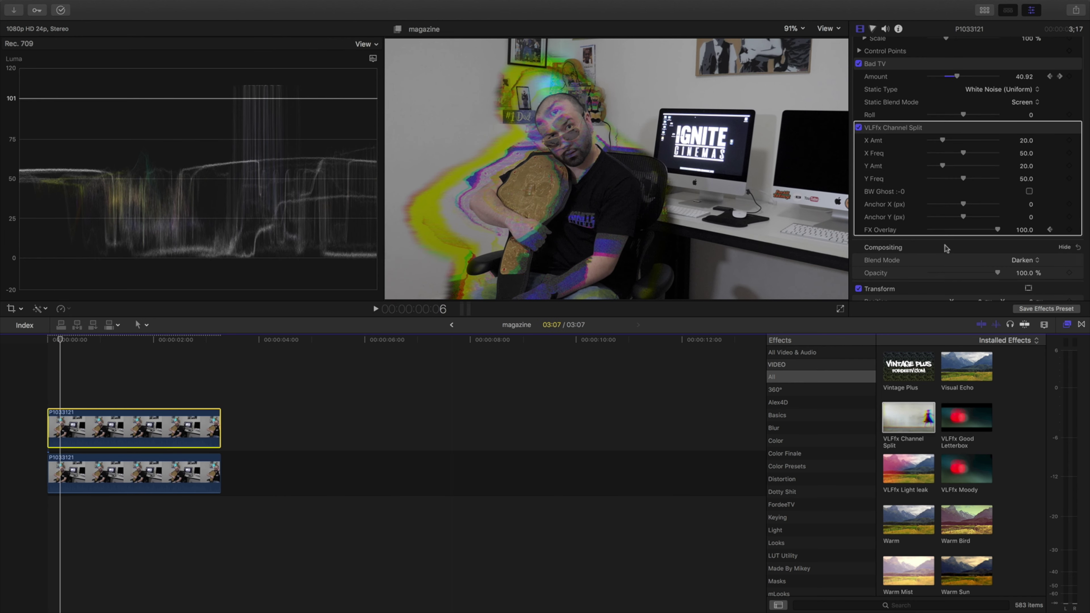
left_click_drag(1000, 229, 928, 231)
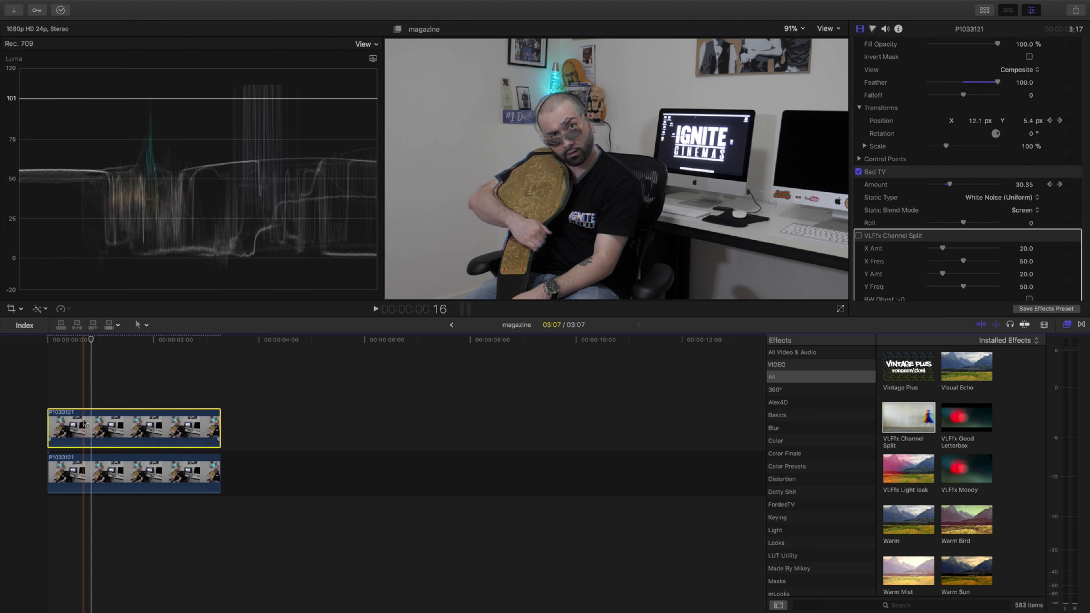
Duplicate the clip onto a new top layer and apply VLFfx Channel Split to it
left_click_drag(85, 423, 77, 365)
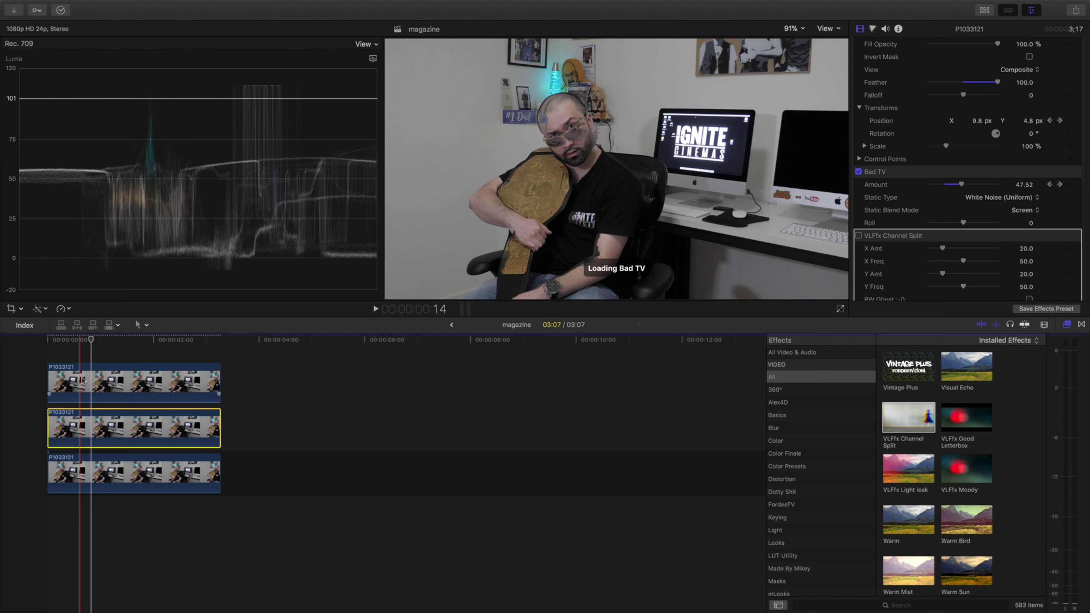
left_click(83, 382)
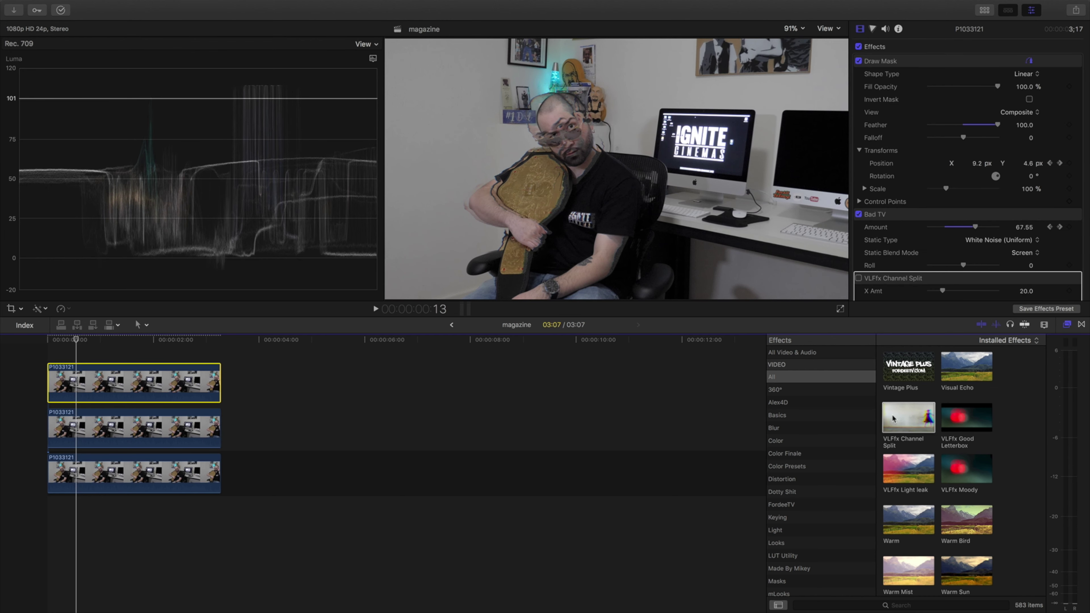
left_click_drag(893, 419, 111, 377)
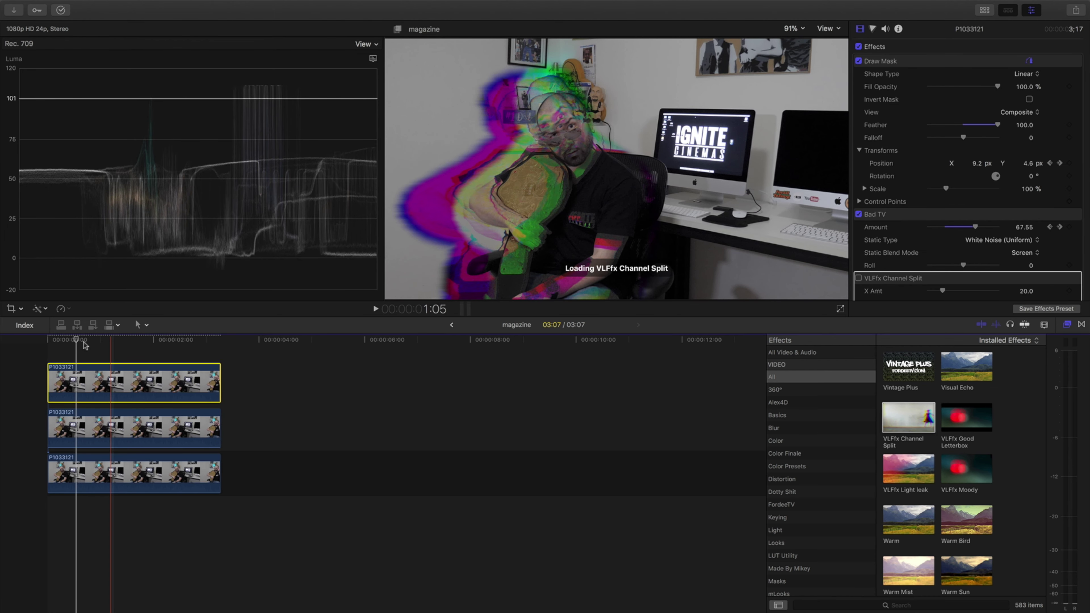
Trim the top clip's start two frames later and cut it near frame 13
left_click(113, 343)
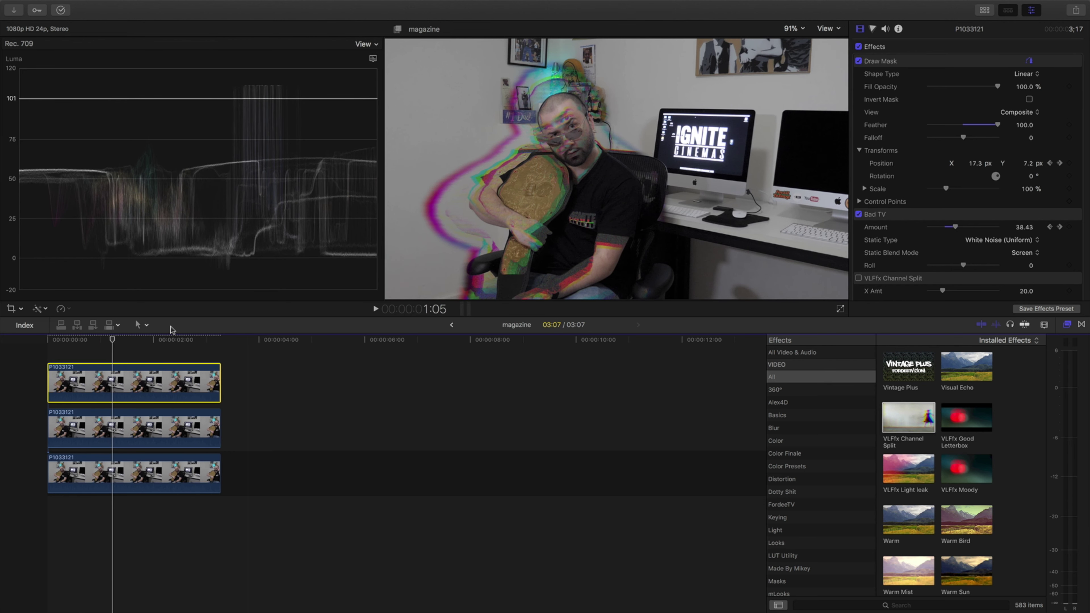
left_click(44, 361)
left_click(51, 381)
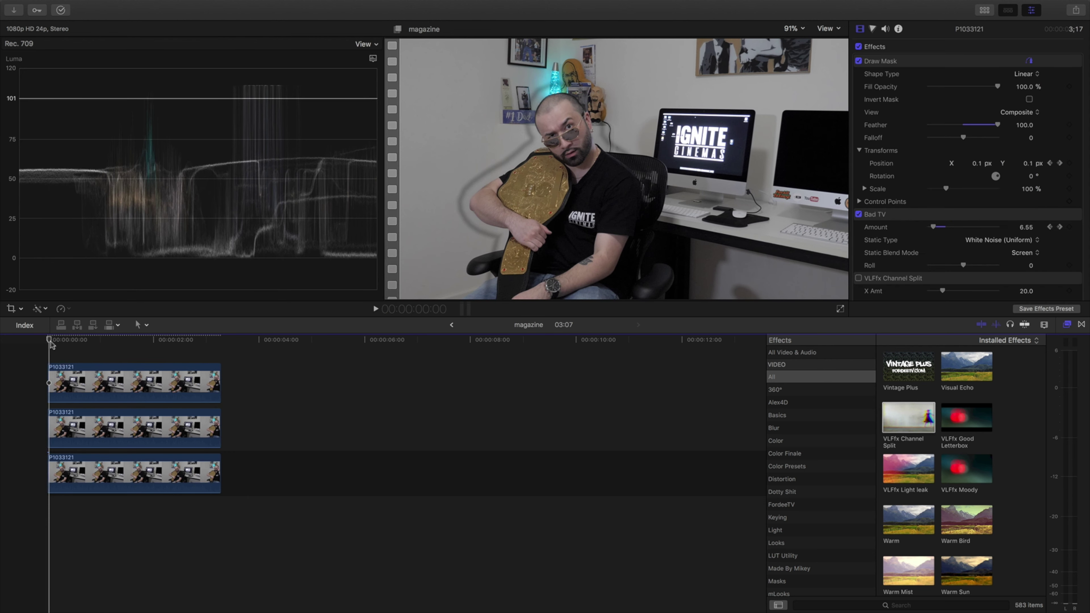
mouse_move(51, 381)
left_mouse_down()
mouse_move(61, 380)
mouse_move(48, 381)
left_mouse_up()
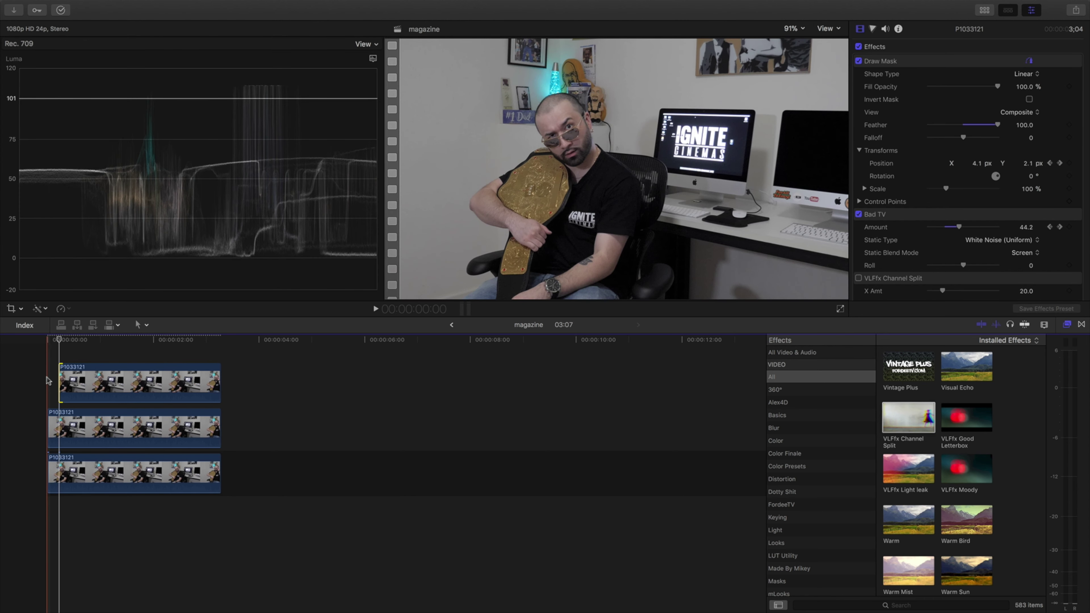
key("b")
left_click(78, 381)
Trim the top clip's start later to leave a gap, then blade it at the playhead
key("a")
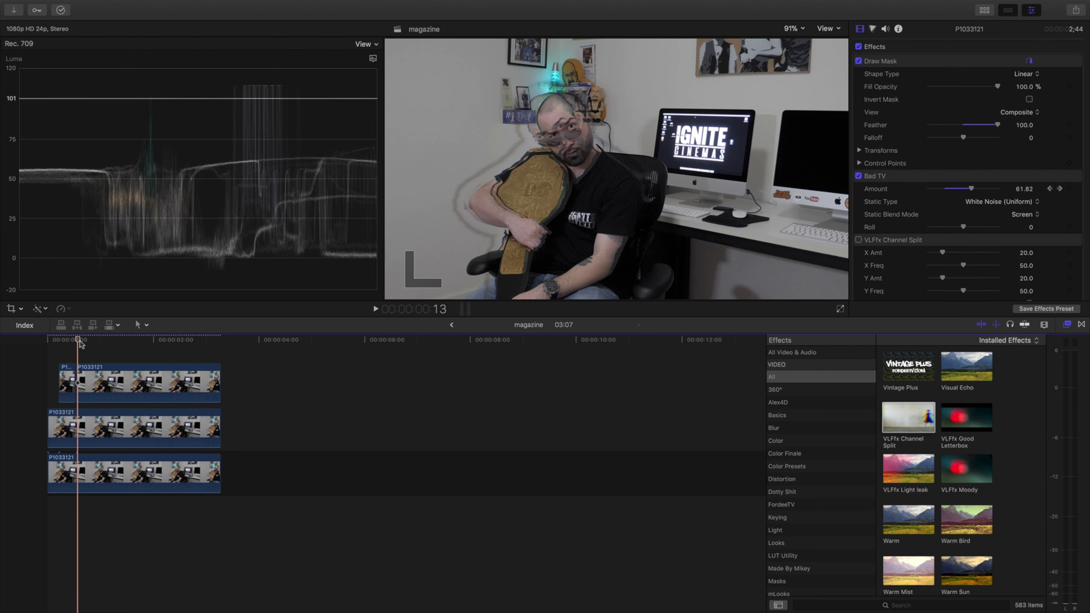
left_click(107, 341)
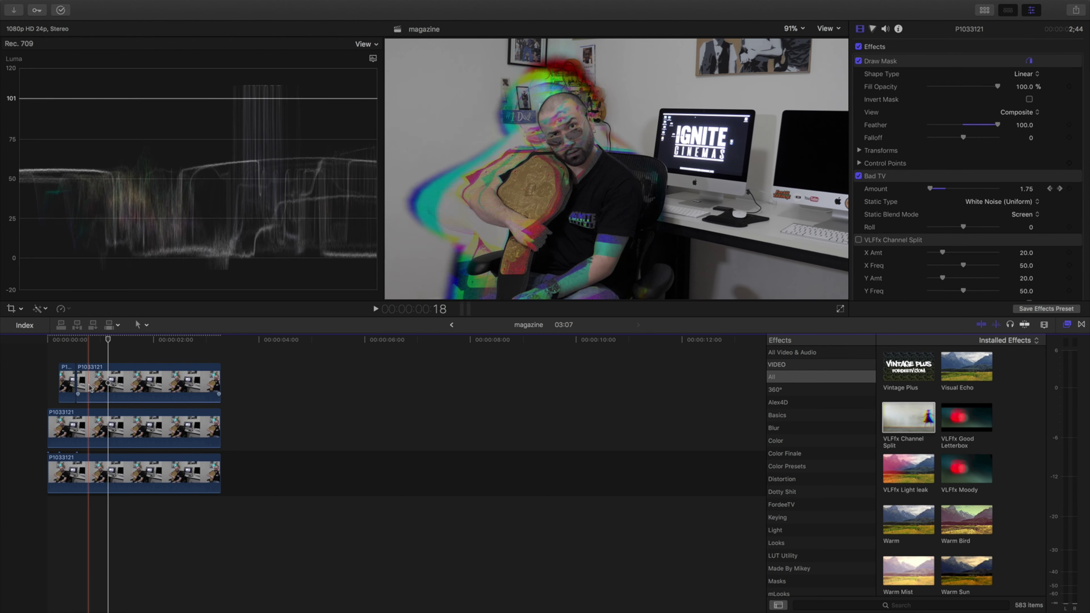
left_click_drag(81, 384, 110, 383)
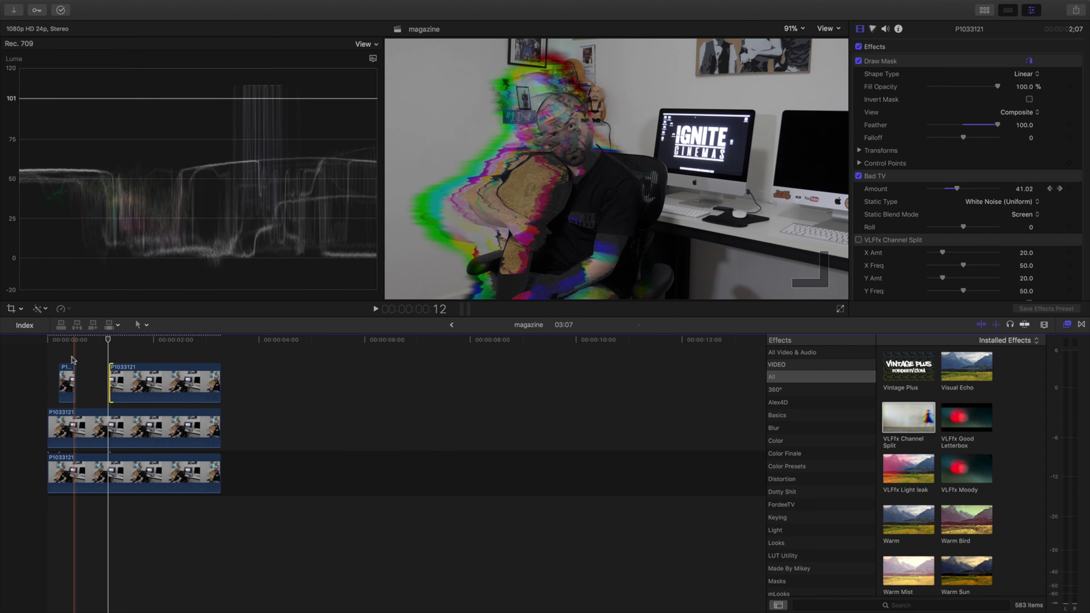
key("space")
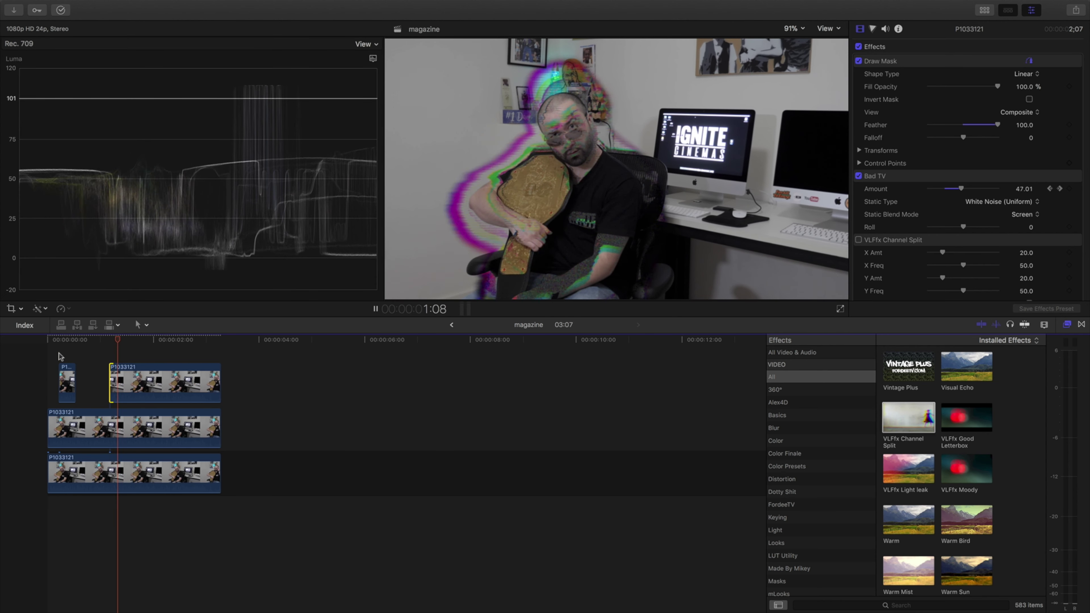
key("b")
left_click(126, 381)
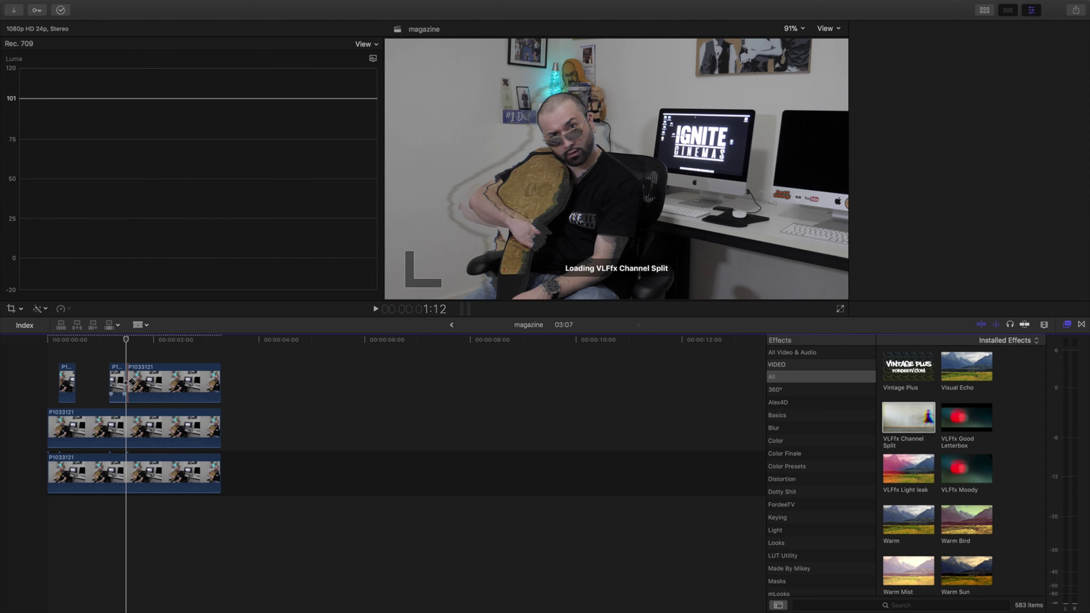
Start the next piece later, split it with Cmd+B, delete the leftover tail, and play back
key("a")
left_click(134, 375)
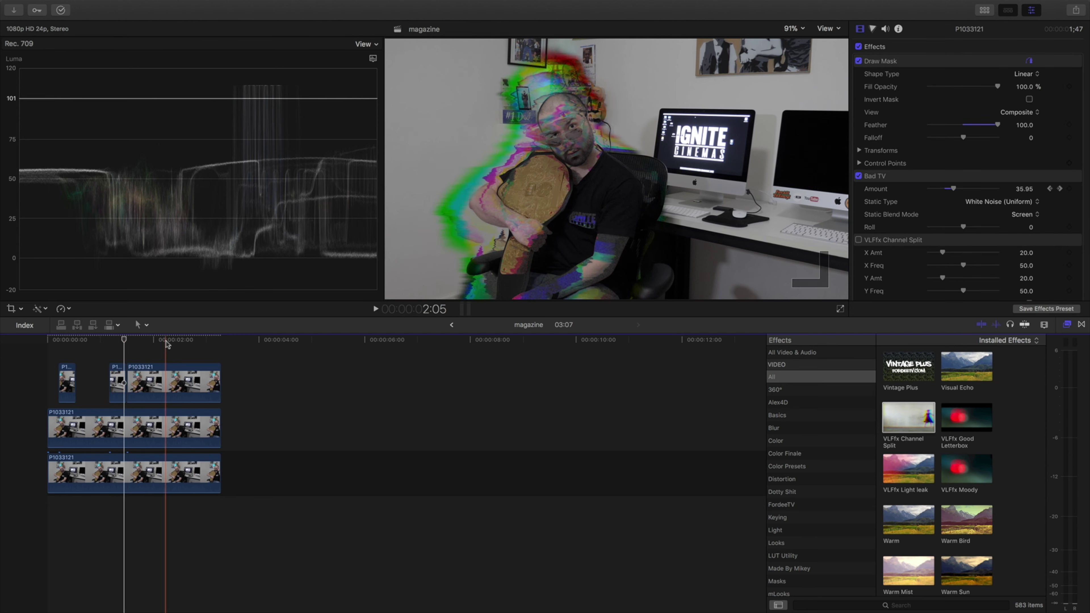
left_click_drag(127, 376, 147, 372)
left_click(167, 343)
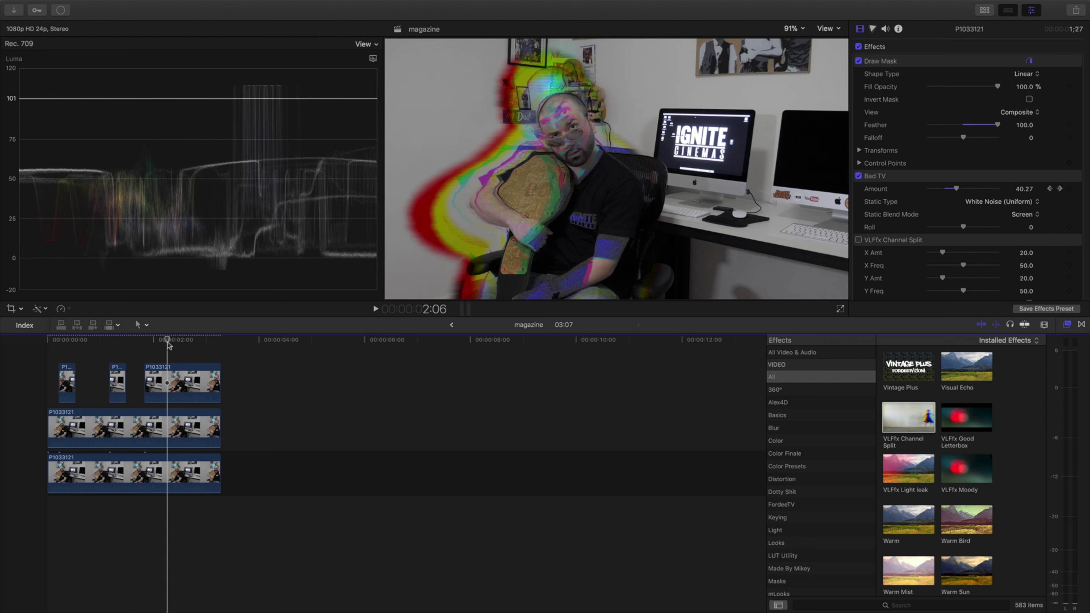
key("super+b")
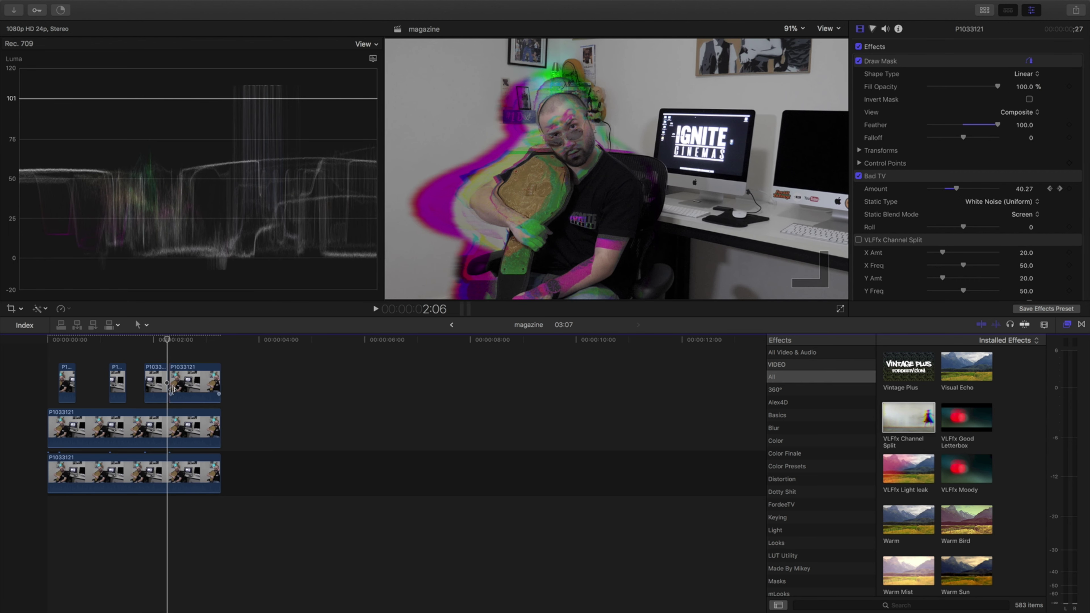
left_click(184, 391)
key("Delete")
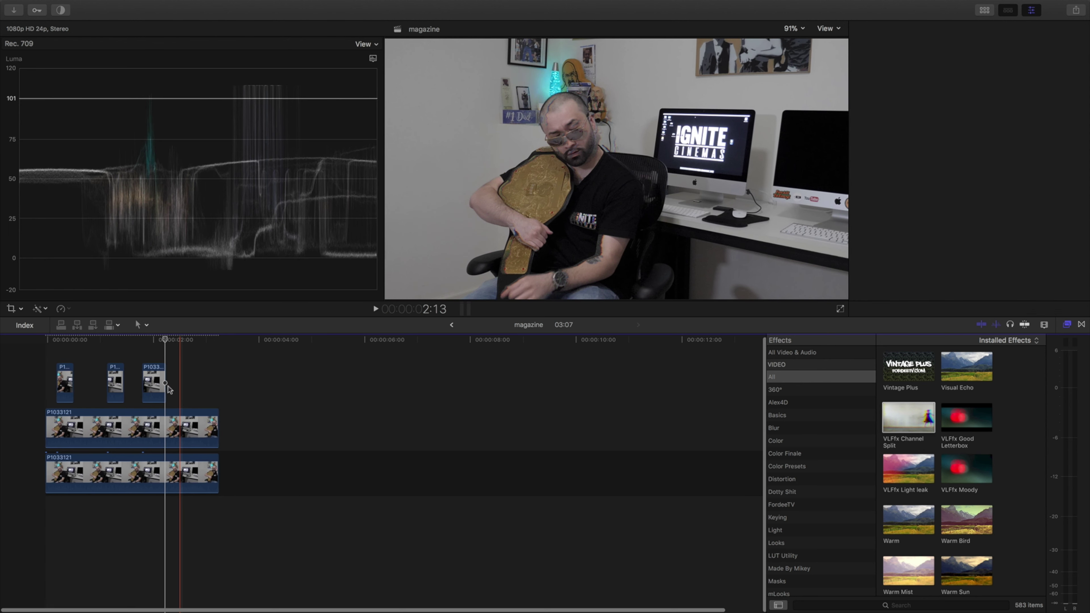
left_click(46, 366)
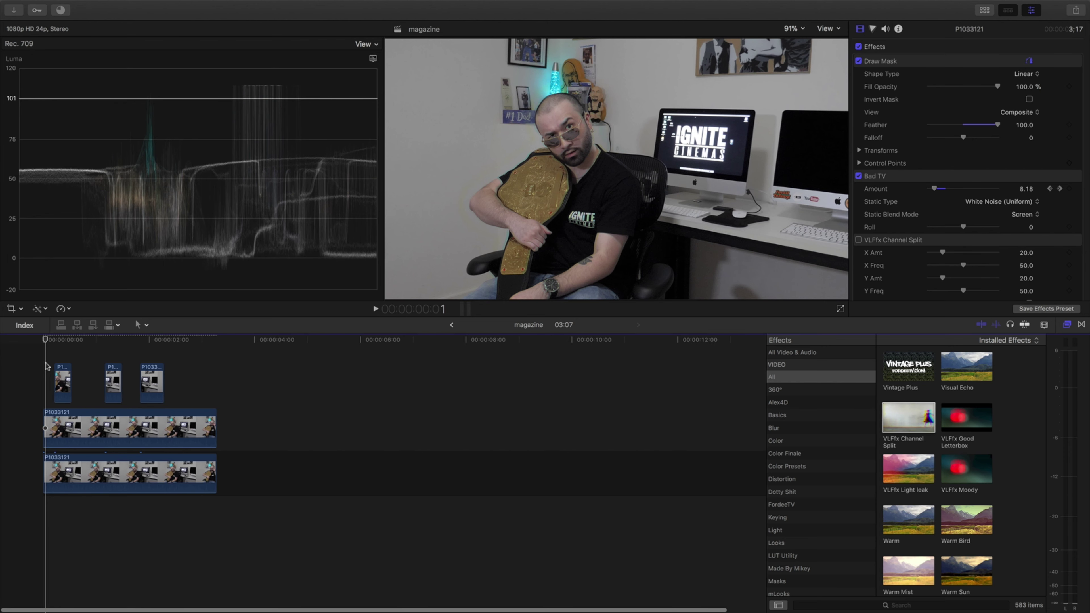
key("space")
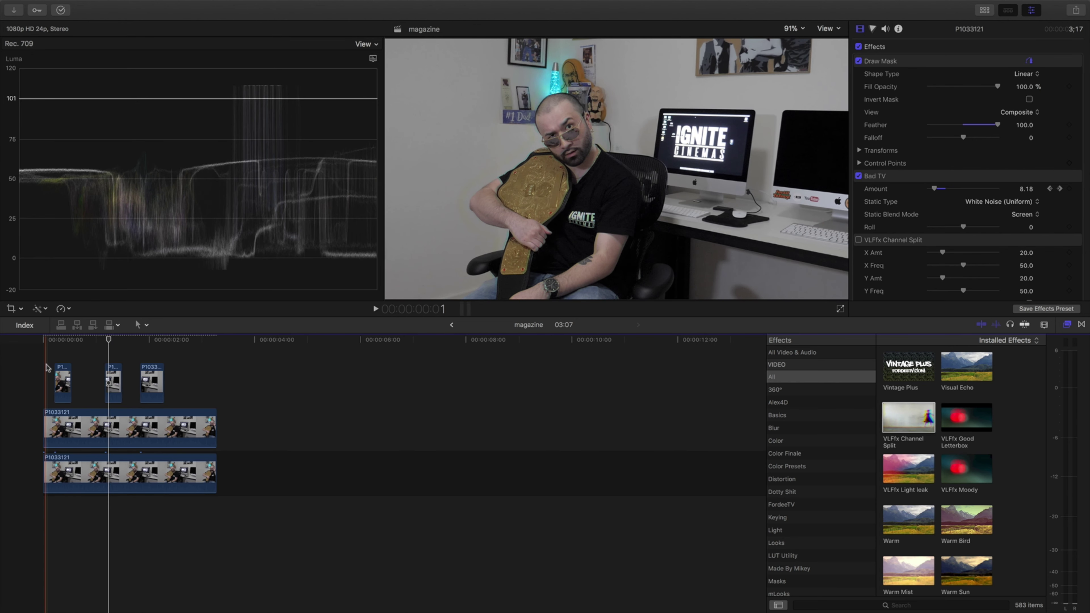
Show the media library and lengthen the end of the Static Outro clip
left_click(987, 11)
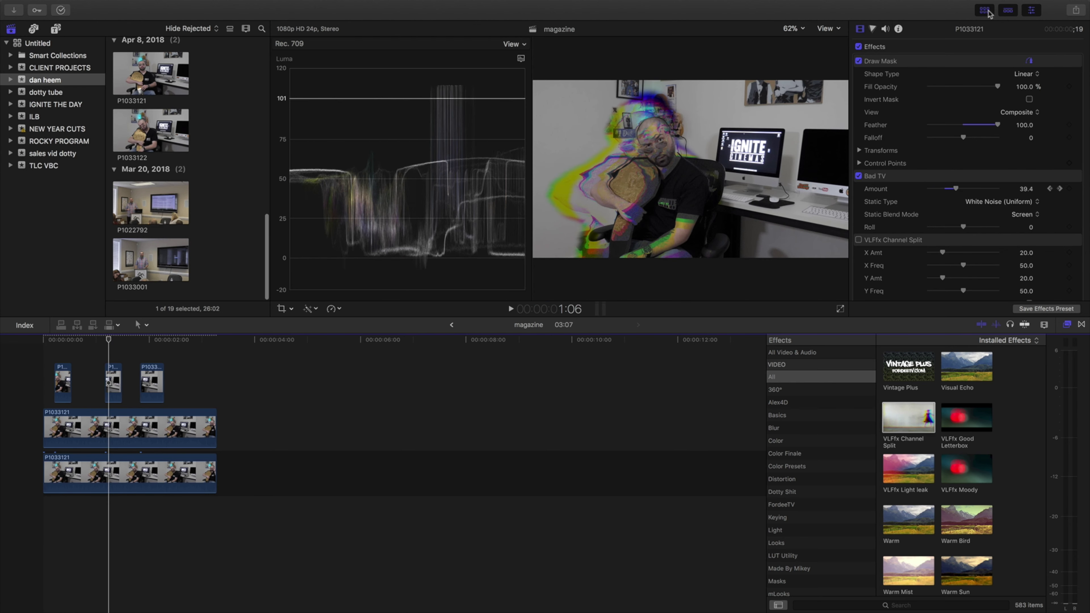
left_click(158, 75)
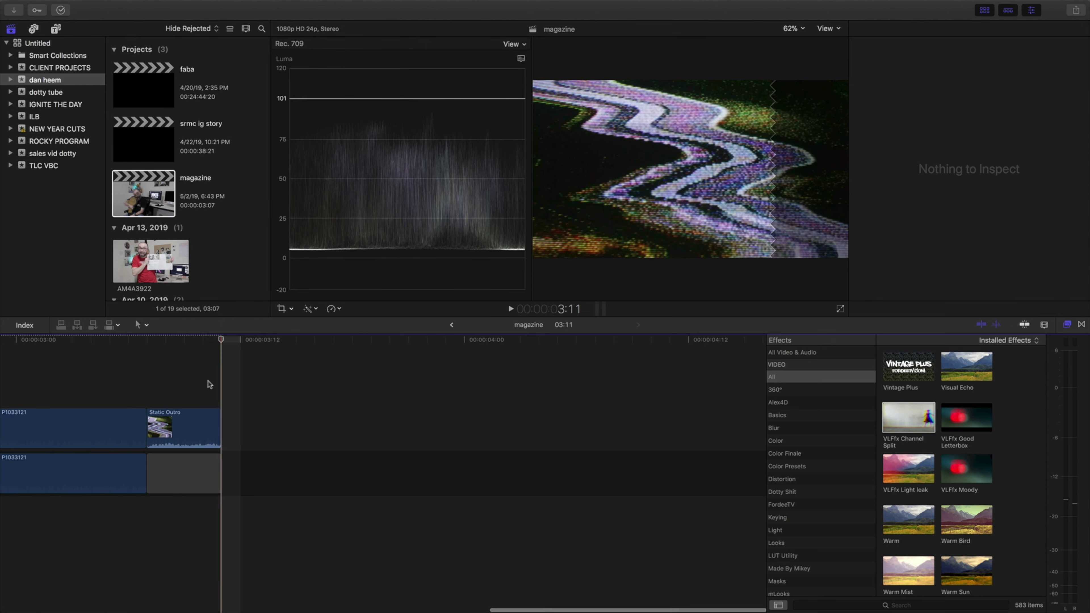
left_click_drag(214, 414, 286, 414)
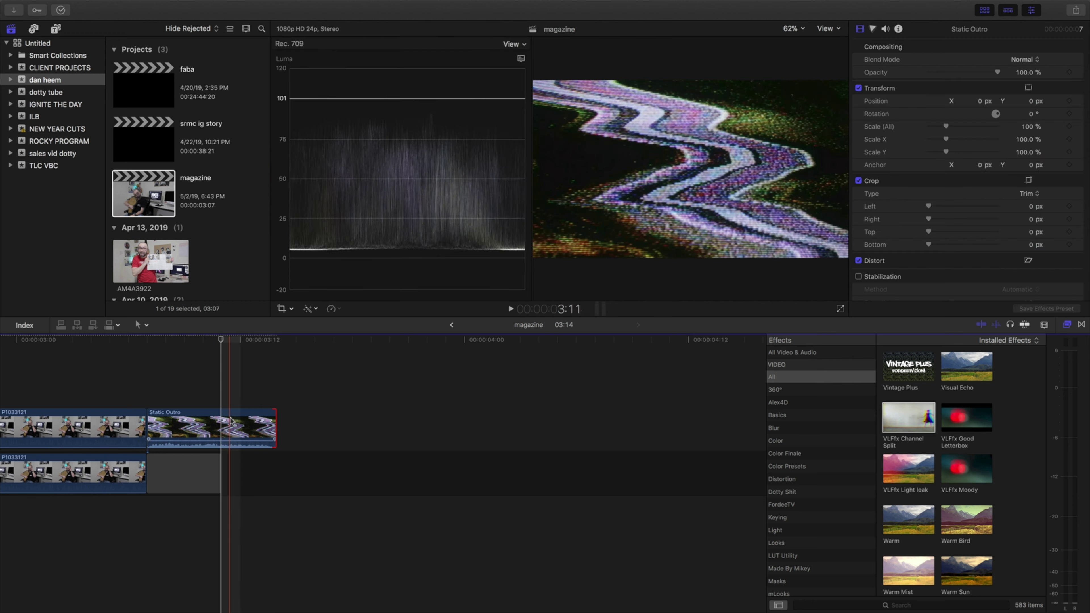
Detach Static Outro's audio, move it left, and delete the video and gap
right_click(232, 417)
left_click(247, 448)
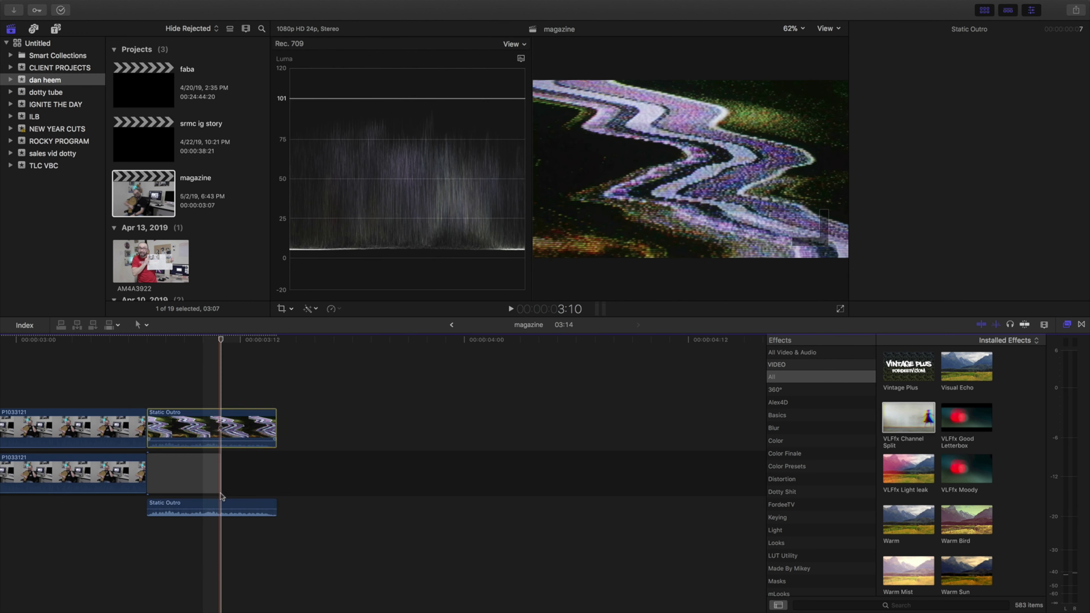
left_click_drag(206, 513, 129, 513)
left_click_drag(179, 390, 189, 465)
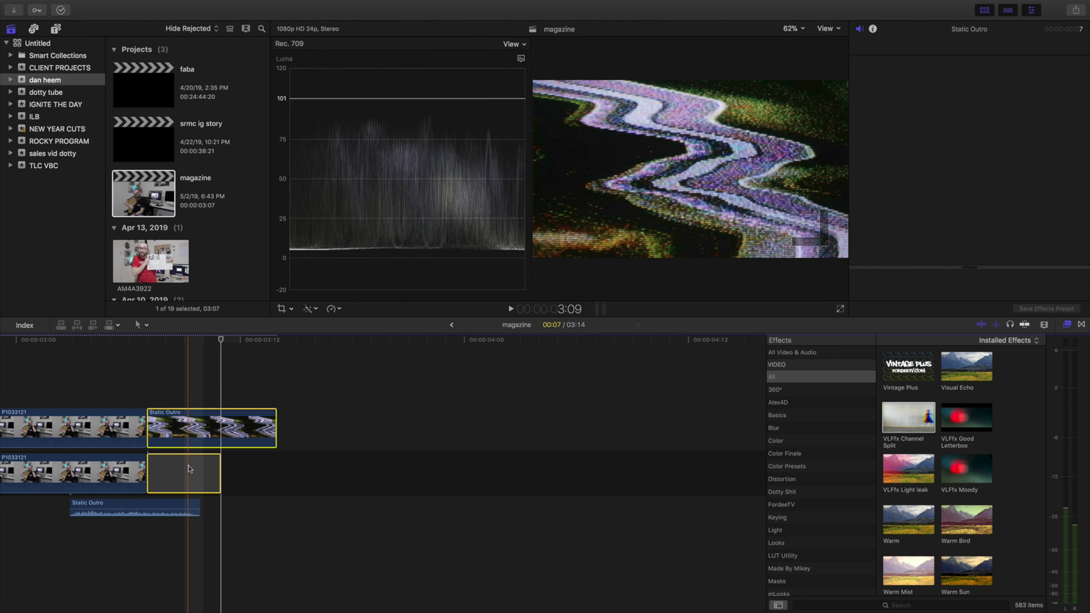
key("BackSpace")
key("super+minus")
scroll(189, 465, "left", 10)
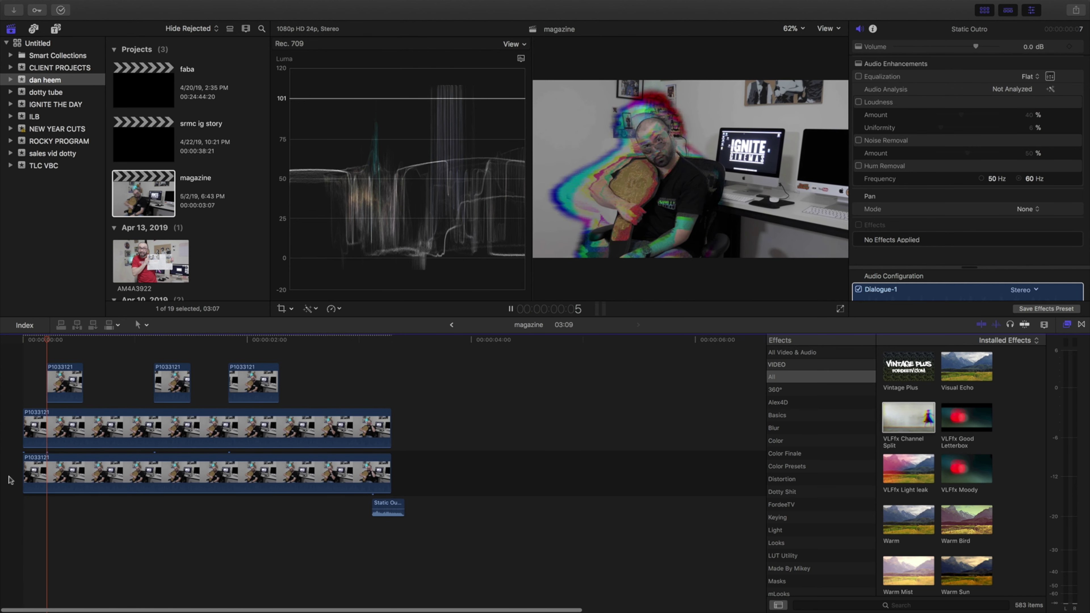
Move the static audio under the first glitch burst and extend the burst's end
left_click(31, 340)
left_click_drag(33, 346, 49, 348)
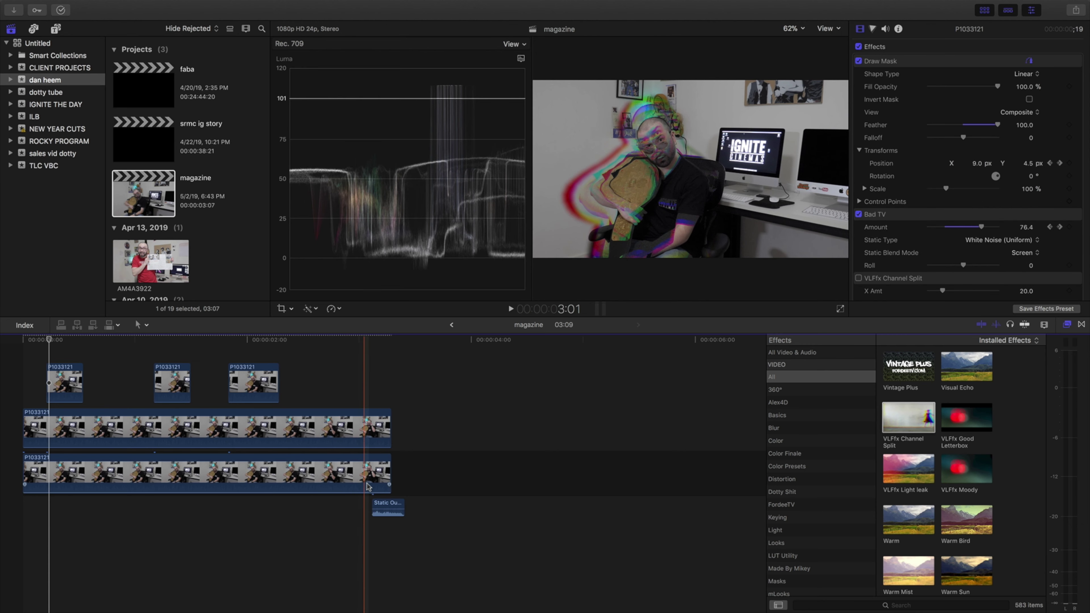
left_click_drag(388, 506, 68, 505)
scroll(68, 507, "up", 5)
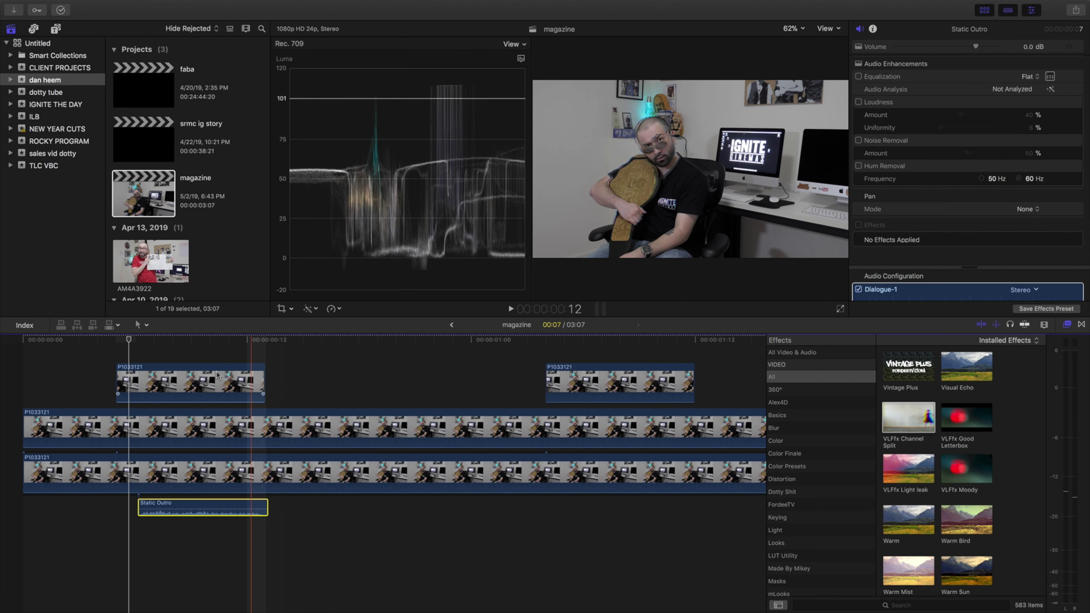
left_click(339, 352)
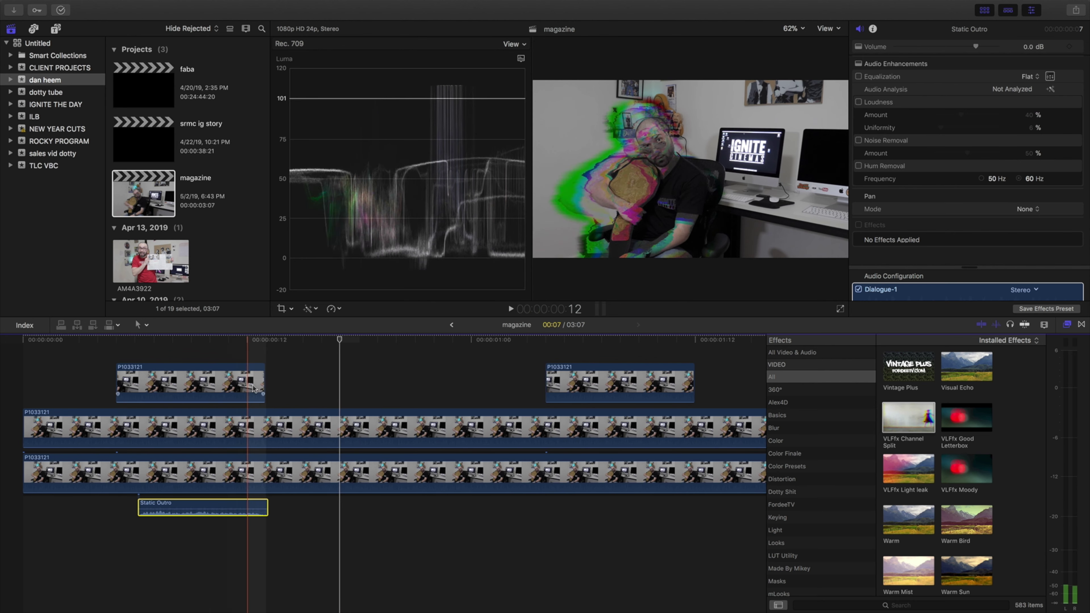
left_click_drag(264, 379, 339, 379)
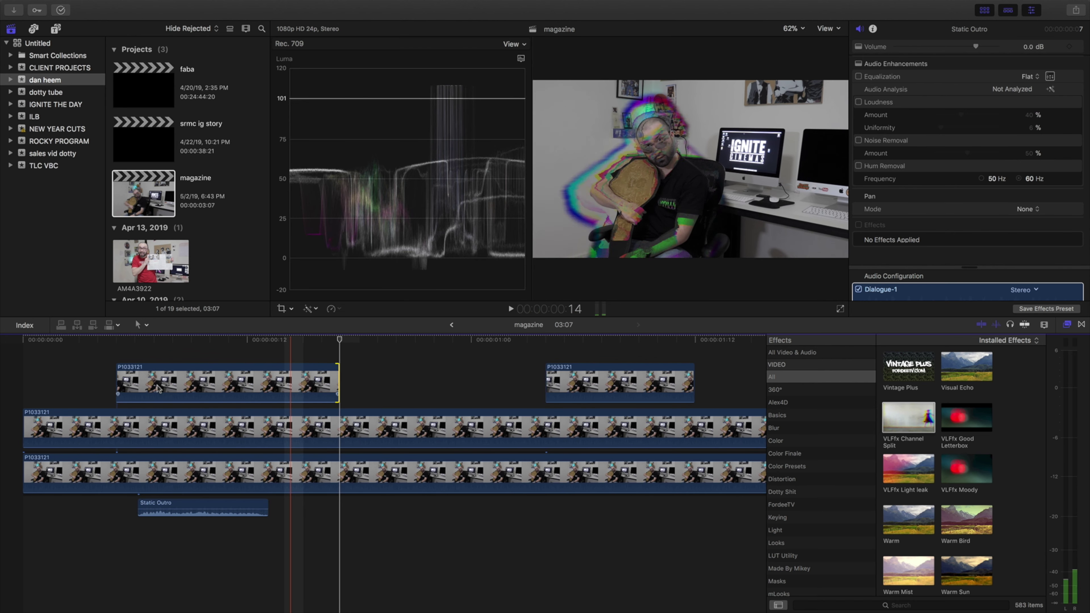
left_click(87, 364)
mouse_move(85, 340)
left_mouse_down()
mouse_move(132, 346)
mouse_move(123, 380)
mouse_move(135, 379)
left_mouse_up()
Start the first burst later, check playback, and trim the static audio to match
left_click(146, 342)
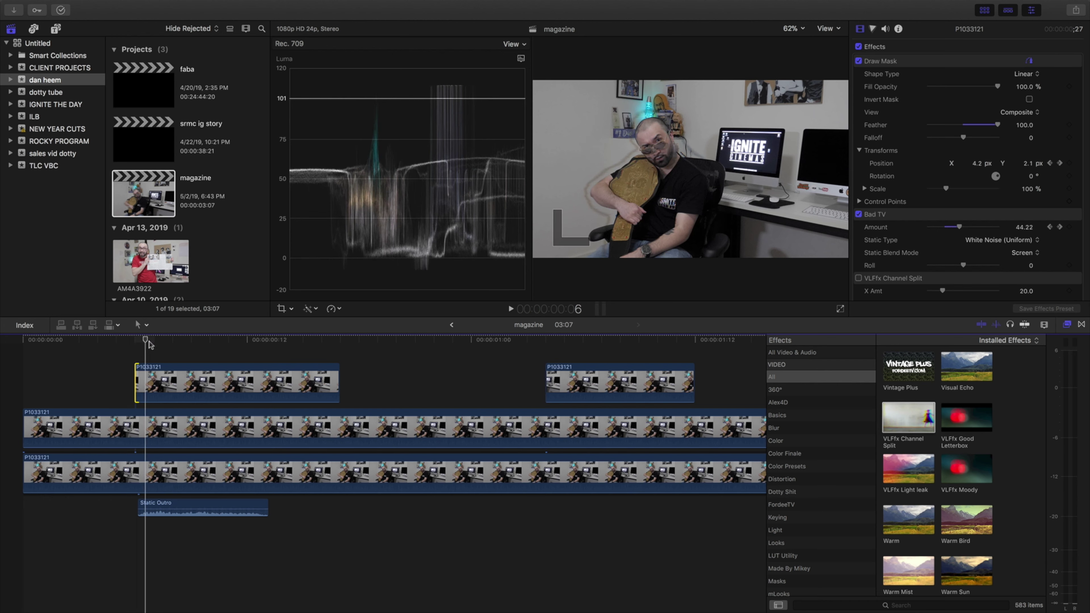
key("space")
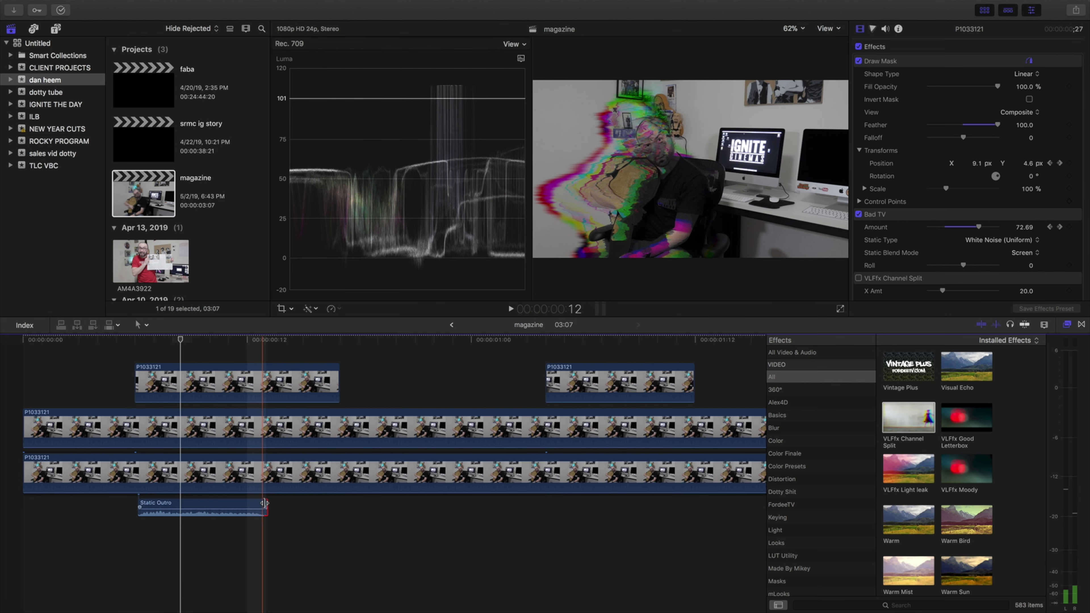
left_click(131, 348)
key("space")
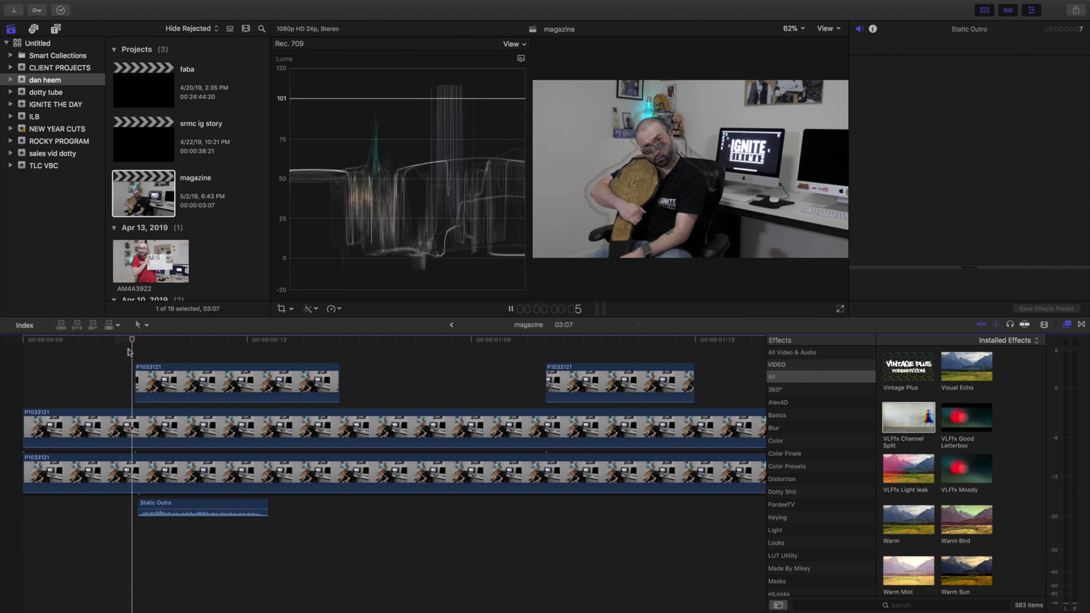
key("space")
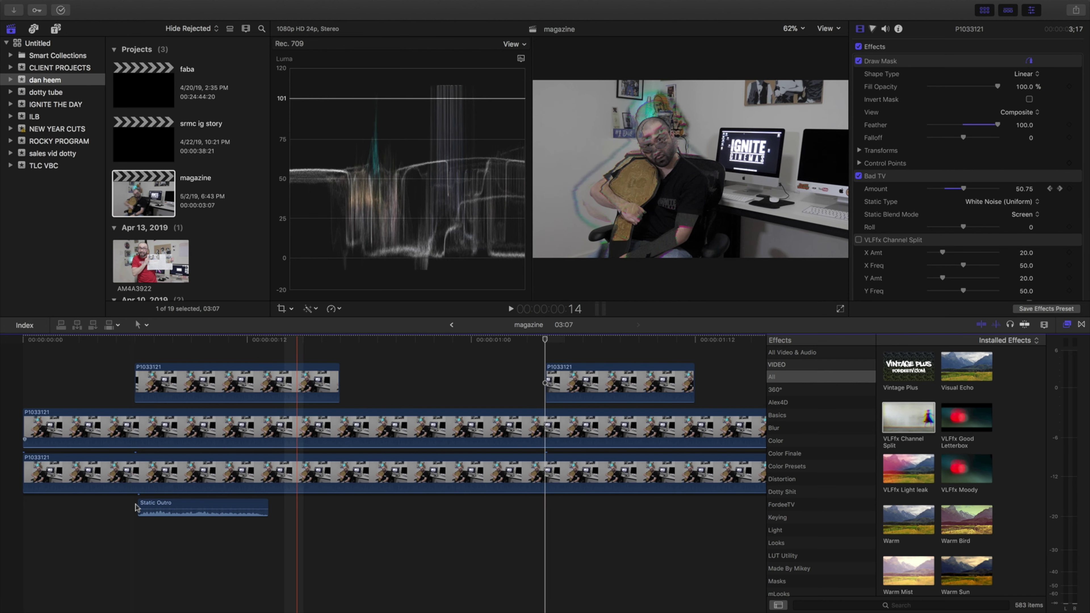
left_click(138, 507)
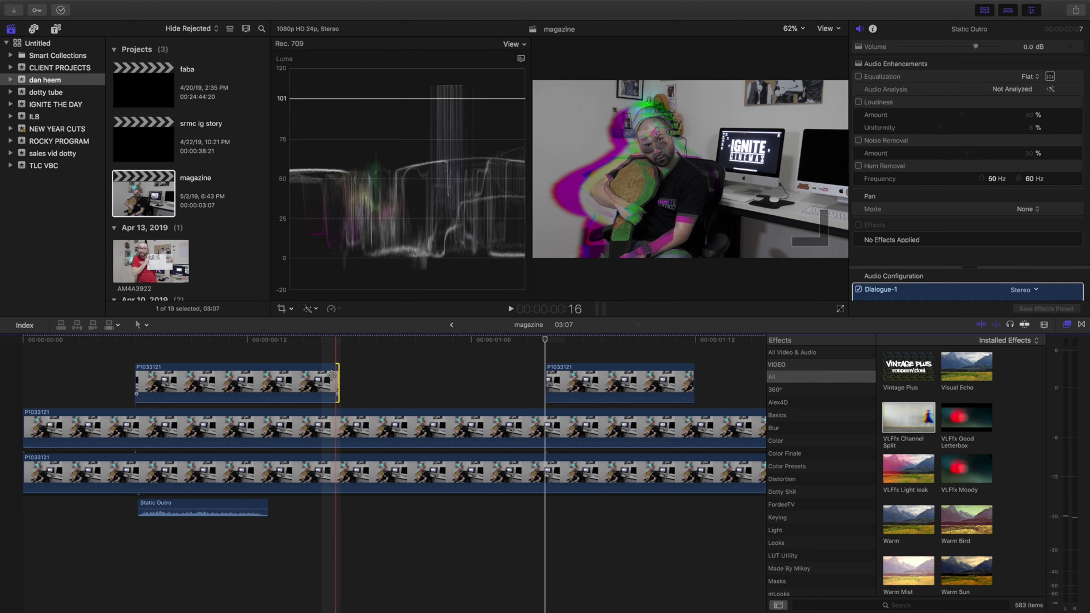
left_click_drag(334, 375, 256, 385)
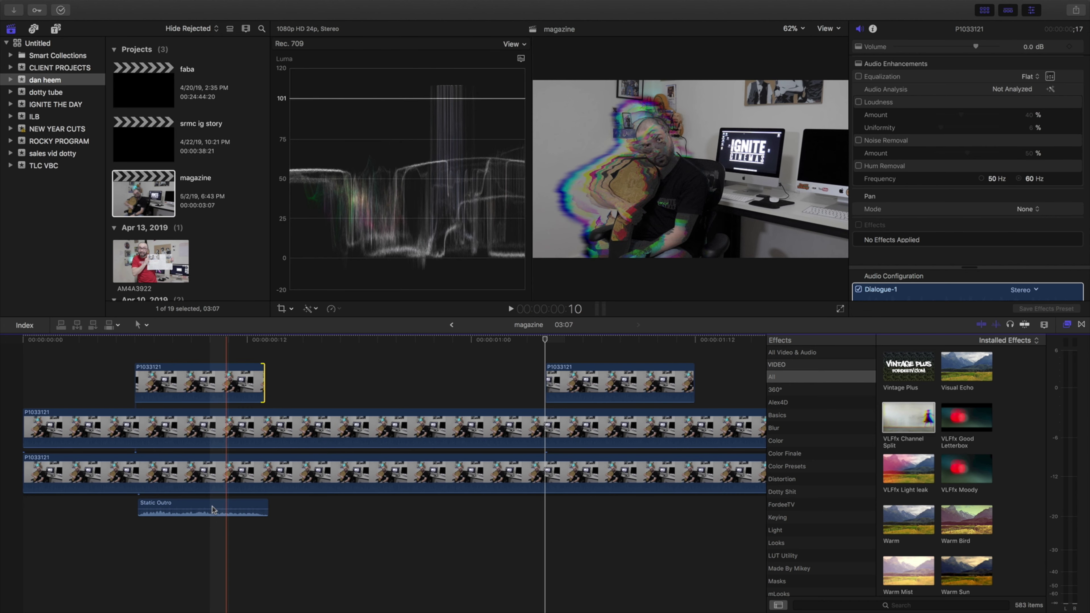
left_click(213, 510)
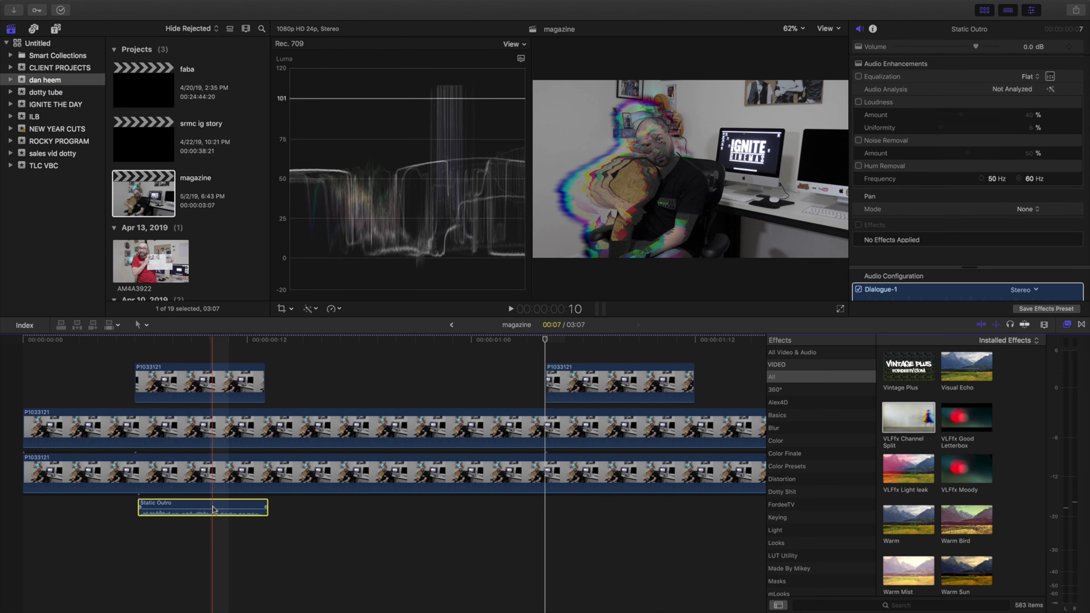
Paste the static under the second burst and shorten that burst's end
key("super+v")
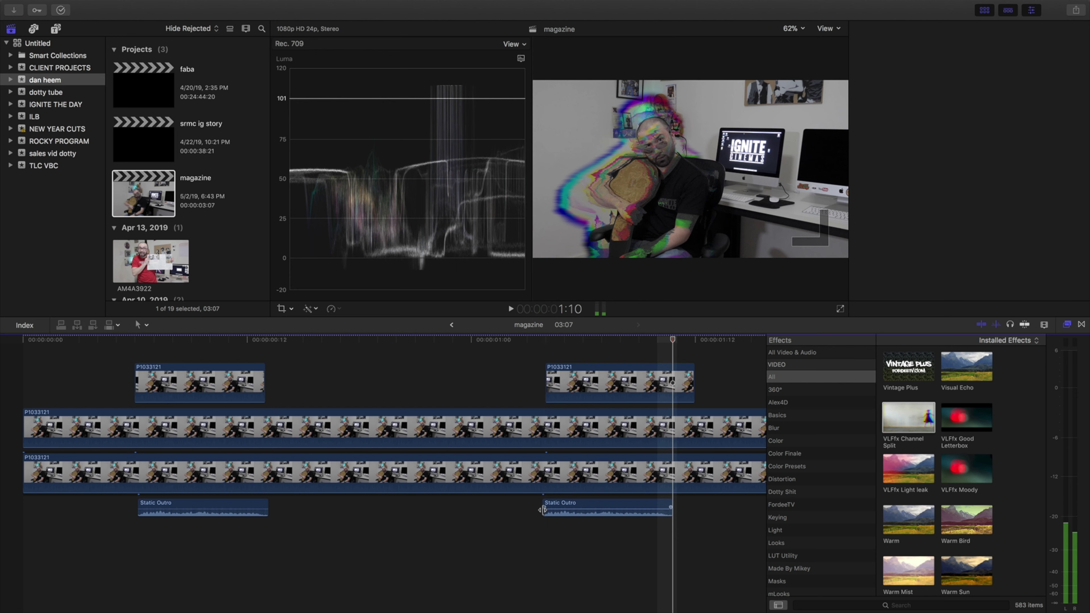
left_click(549, 382)
scroll(429, 430, "right", 5)
left_click_drag(366, 343, 479, 346)
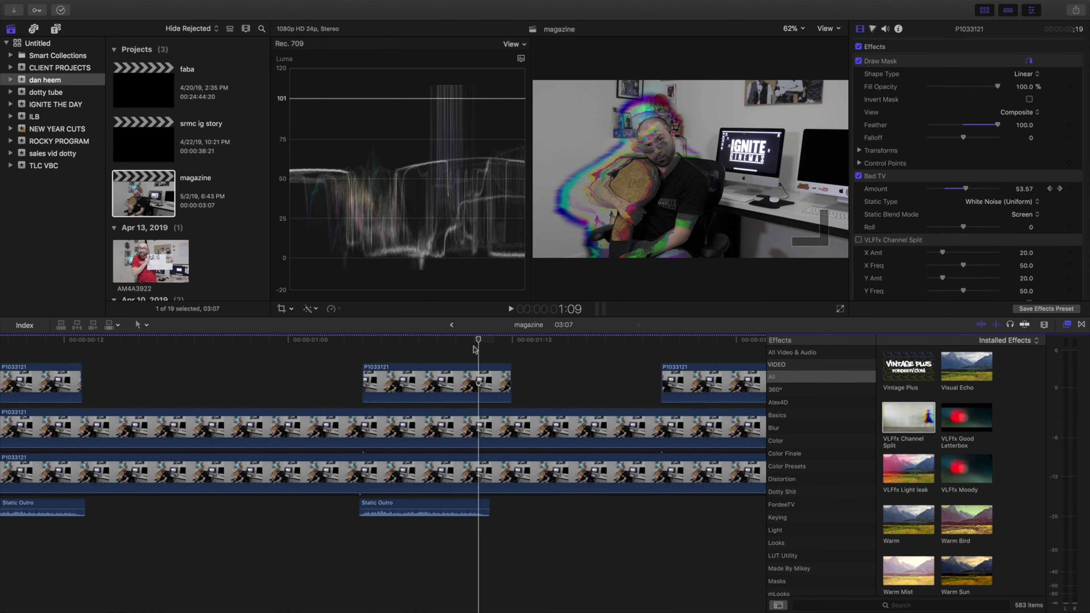
left_click_drag(508, 388, 493, 386)
Start the third burst later, paste static under it, and fit the project
scroll(495, 388, "right", 2)
scroll(495, 387, "right", 2)
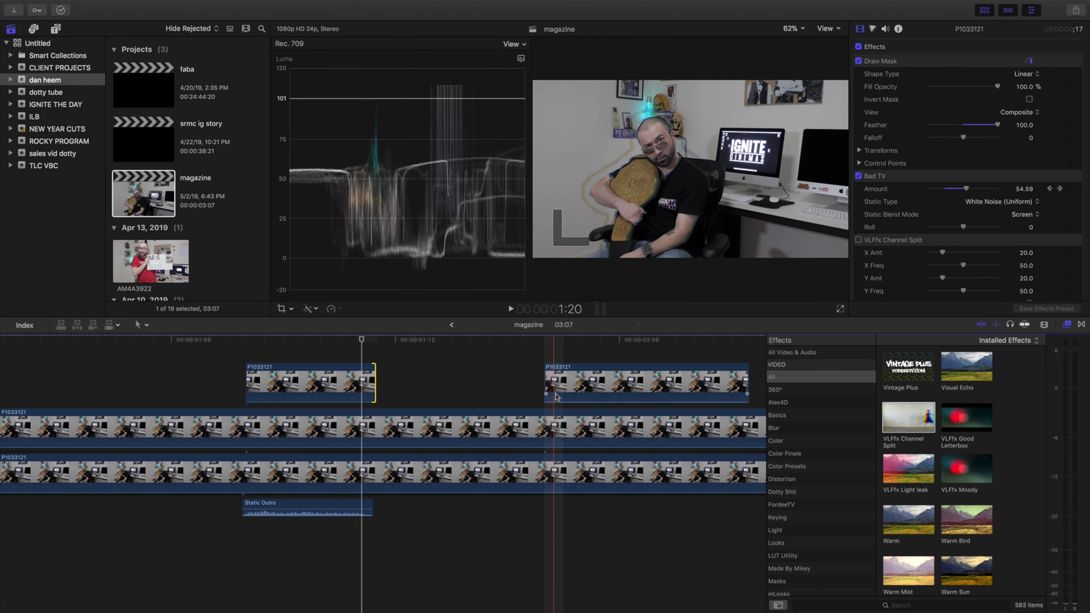
left_click_drag(550, 379, 582, 382)
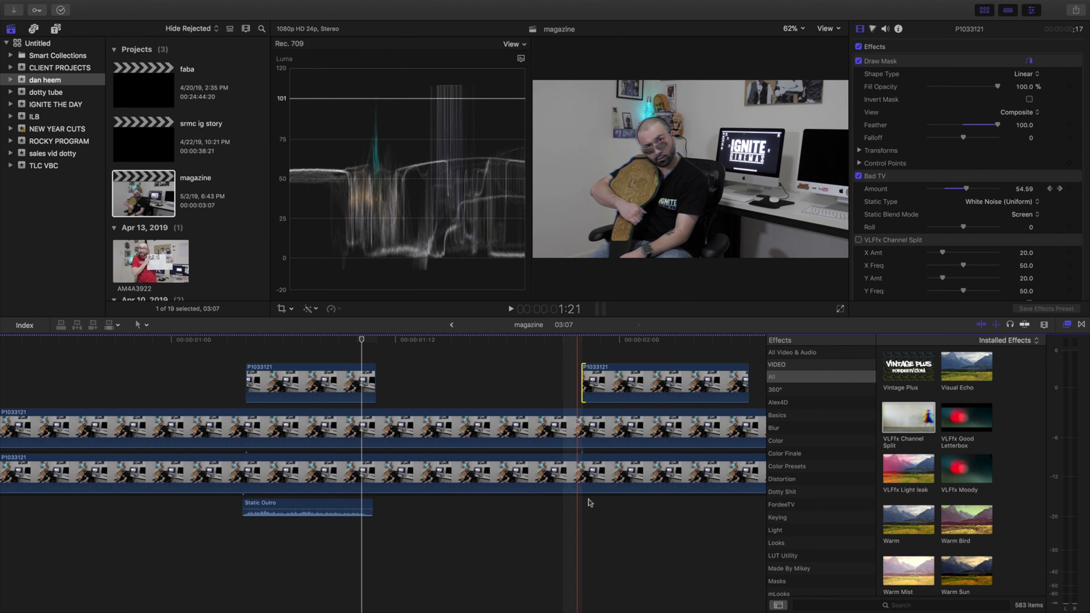
key("super+v")
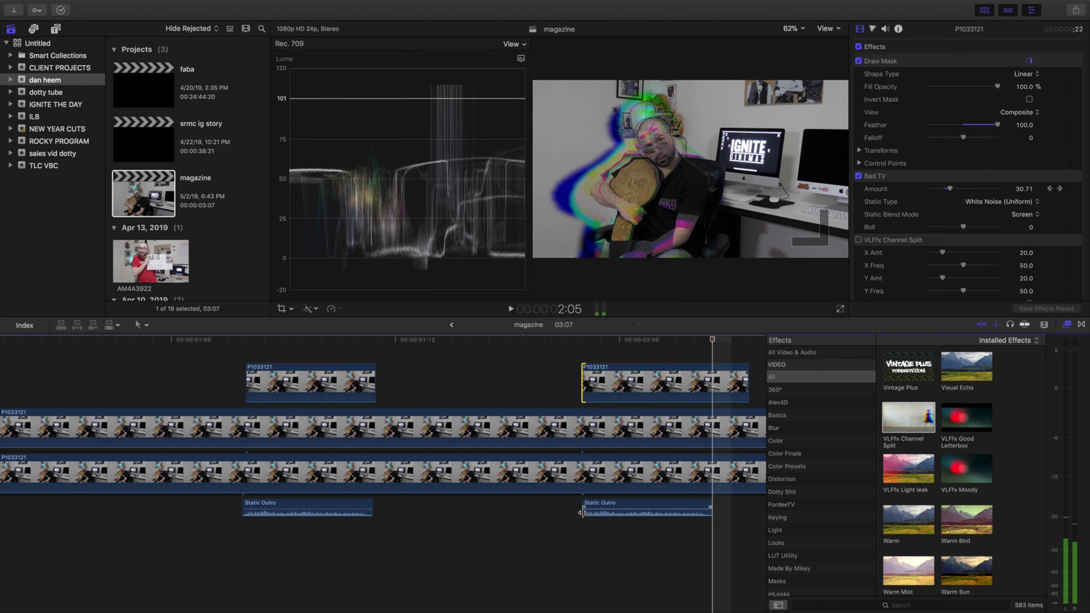
key("shift+z")
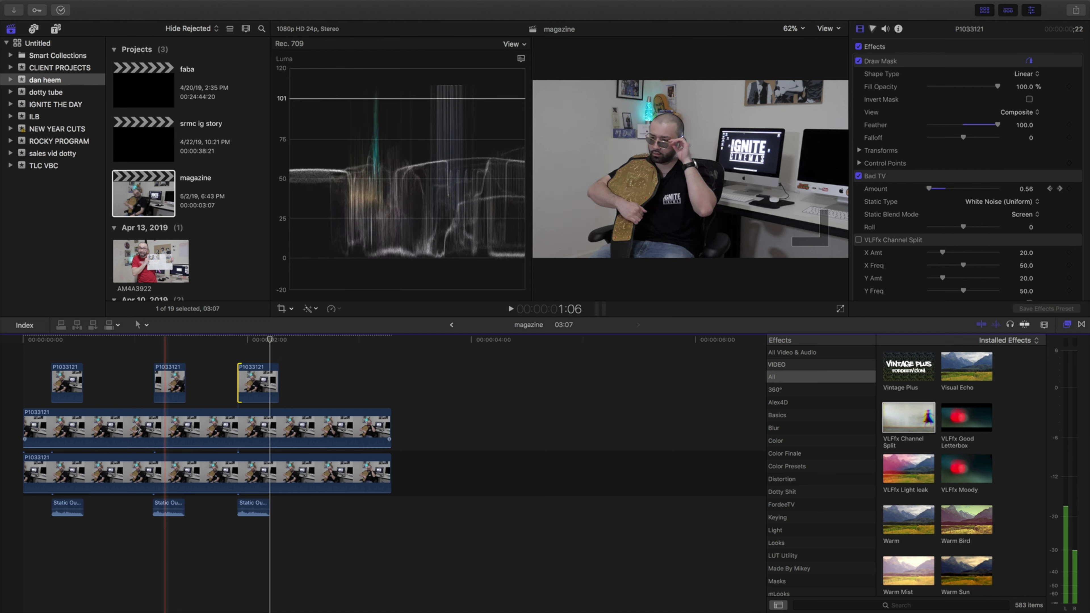
key("super+4")
left_click(21, 389)
key("super+4")
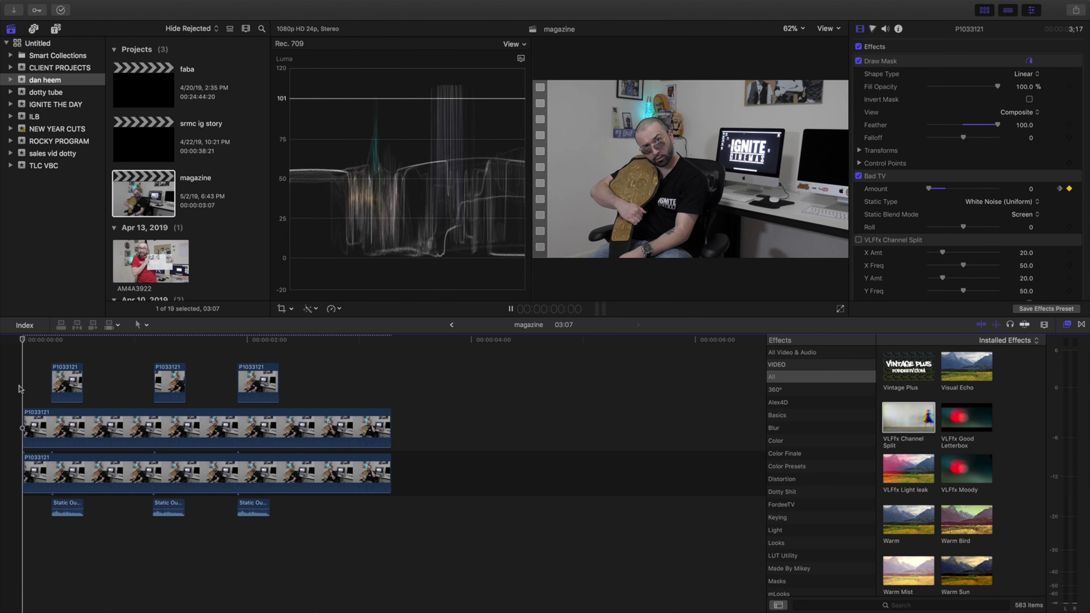
key("space")
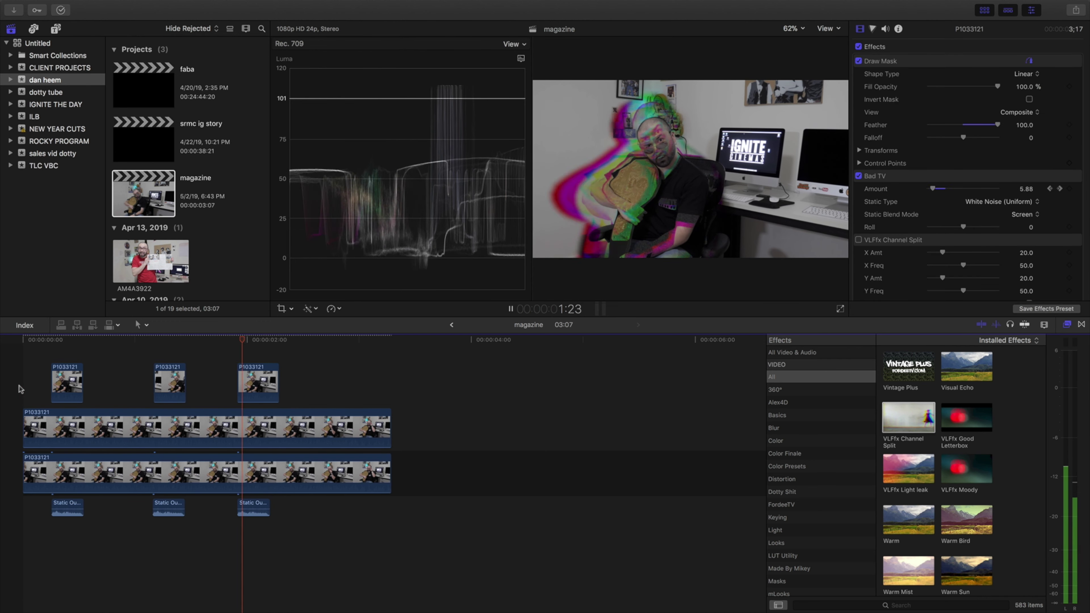